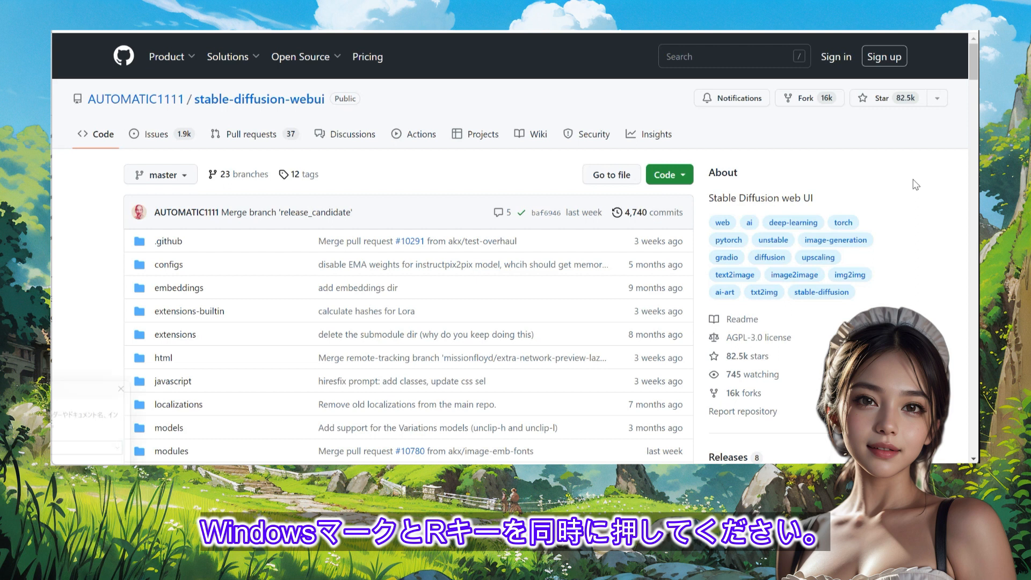
Run dxdiag and check the graphics adapters listed for Display 1 and Display 2 for an NVIDIA GPU
key("super+r")
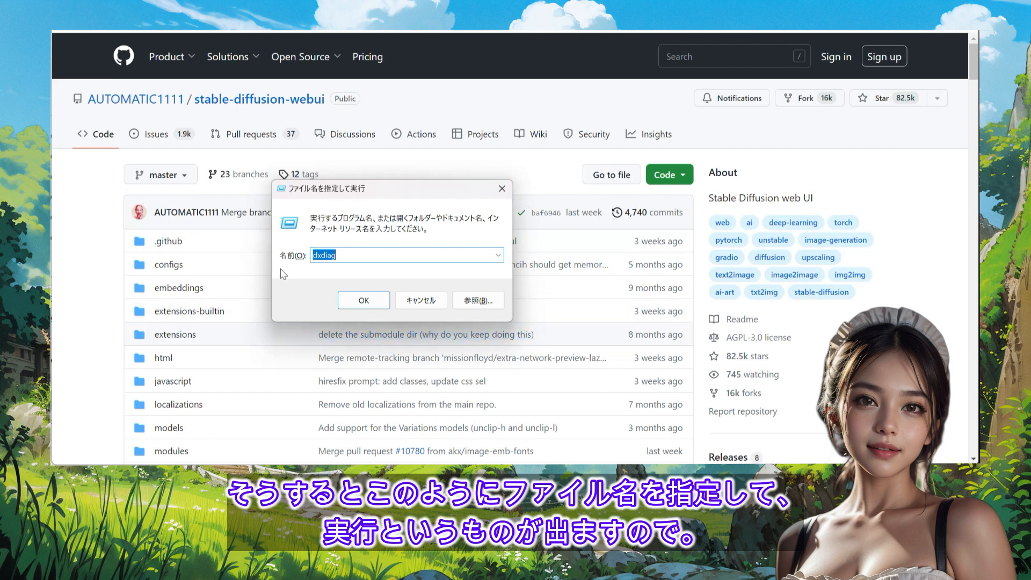
left_click(350, 255)
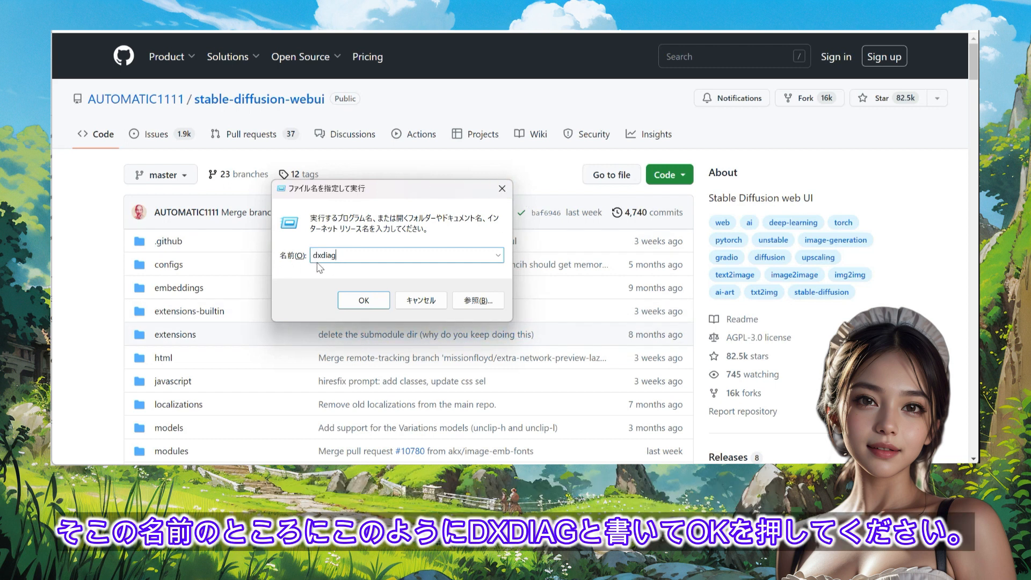
left_click(364, 301)
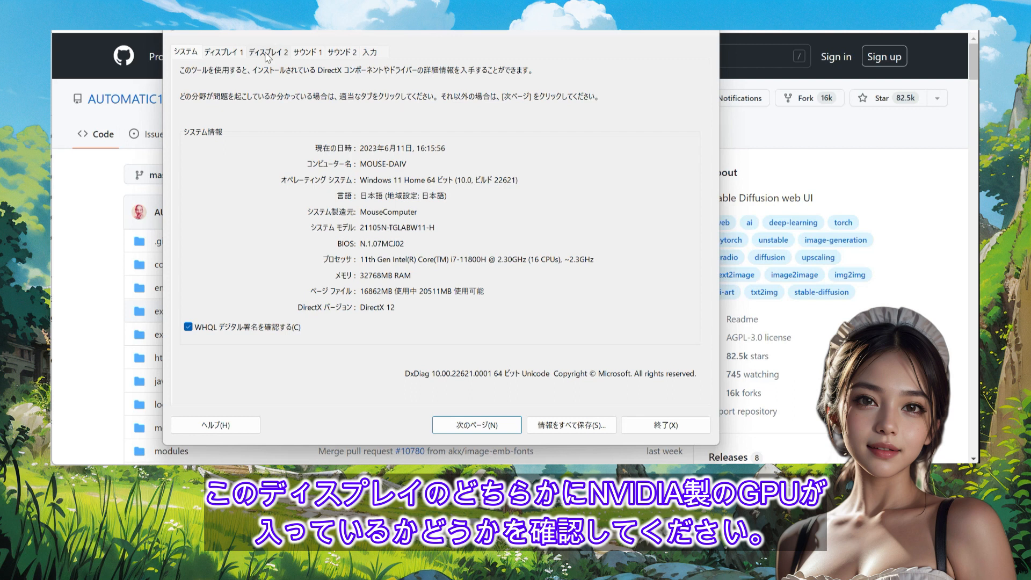
left_click(228, 52)
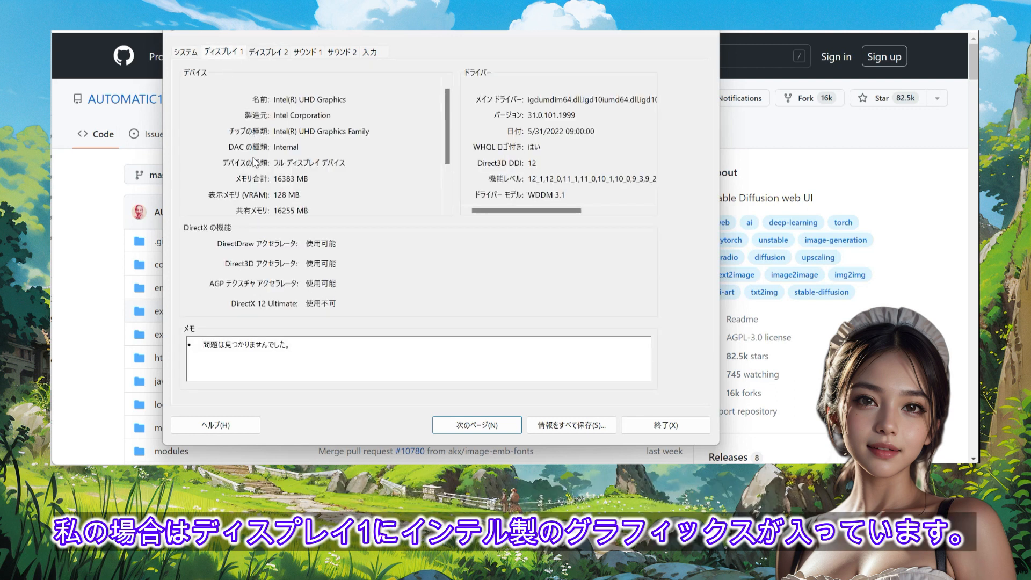
left_click(266, 55)
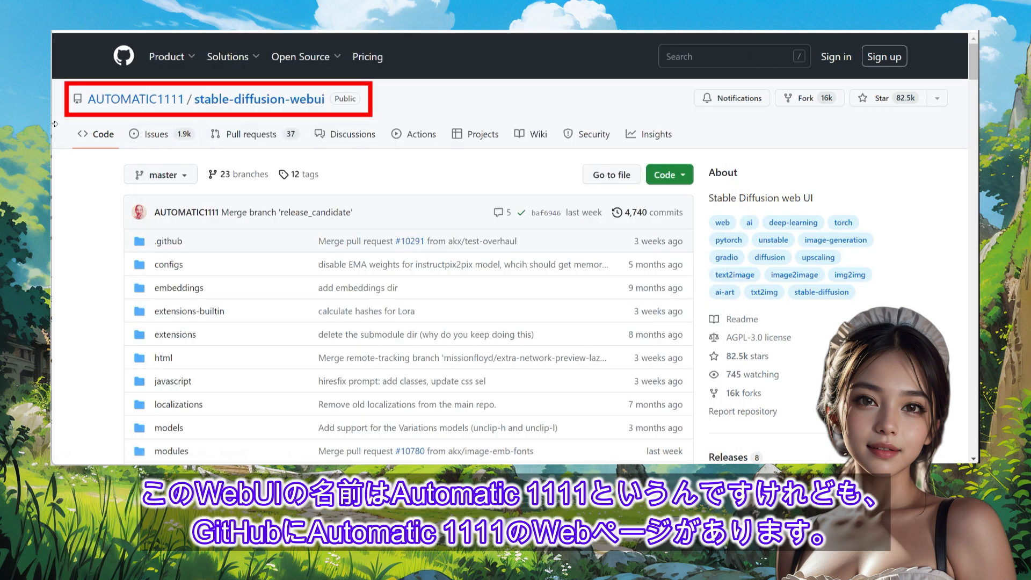
Find the Installation and Running section in the README of the AUTOMATIC1111/stable-diffusion-webui repository
mouse_move(164, 110)
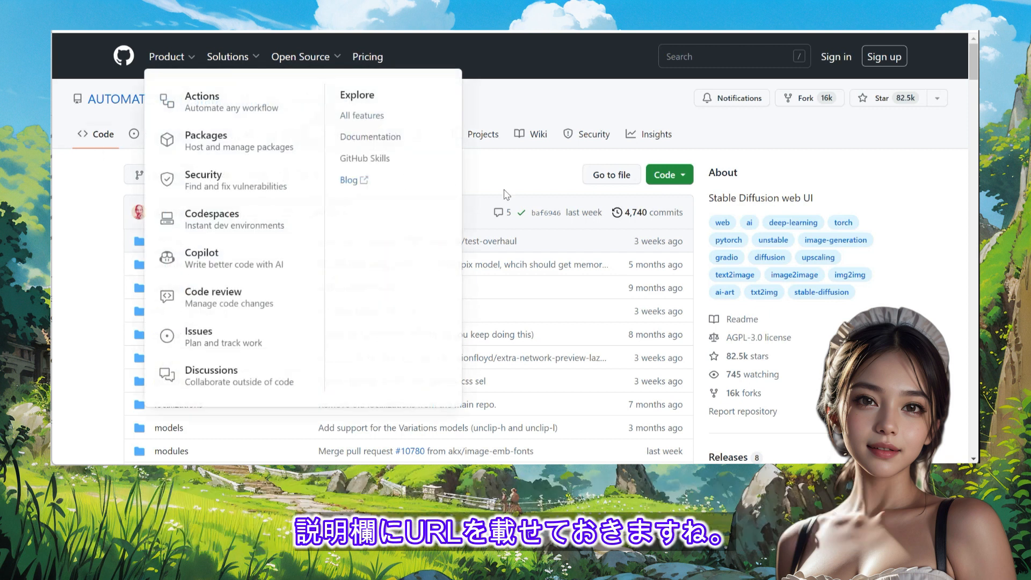
scroll(530, 115, "down", 2)
scroll(532, 119, "down", 14)
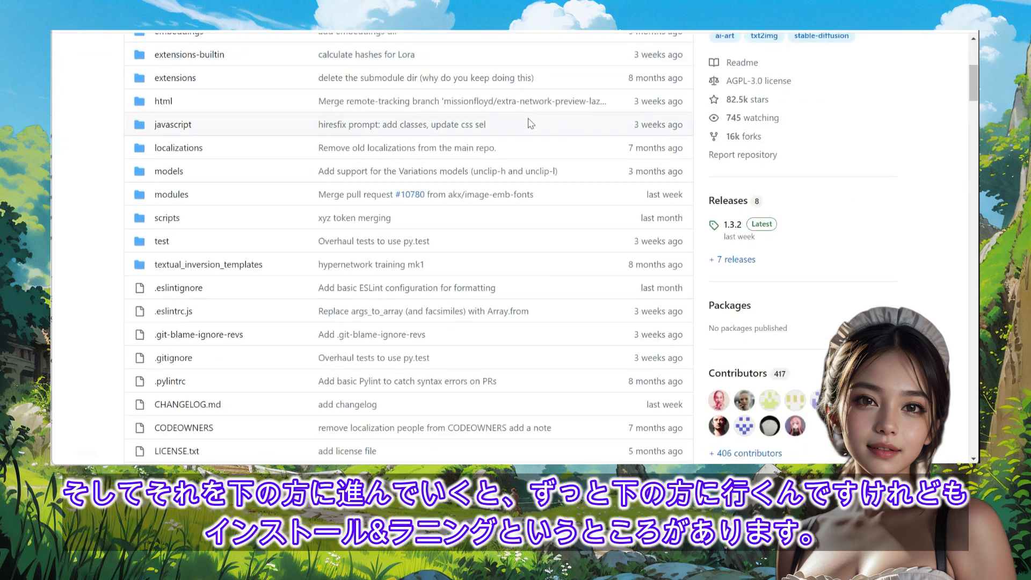
scroll(526, 128, "down", 15)
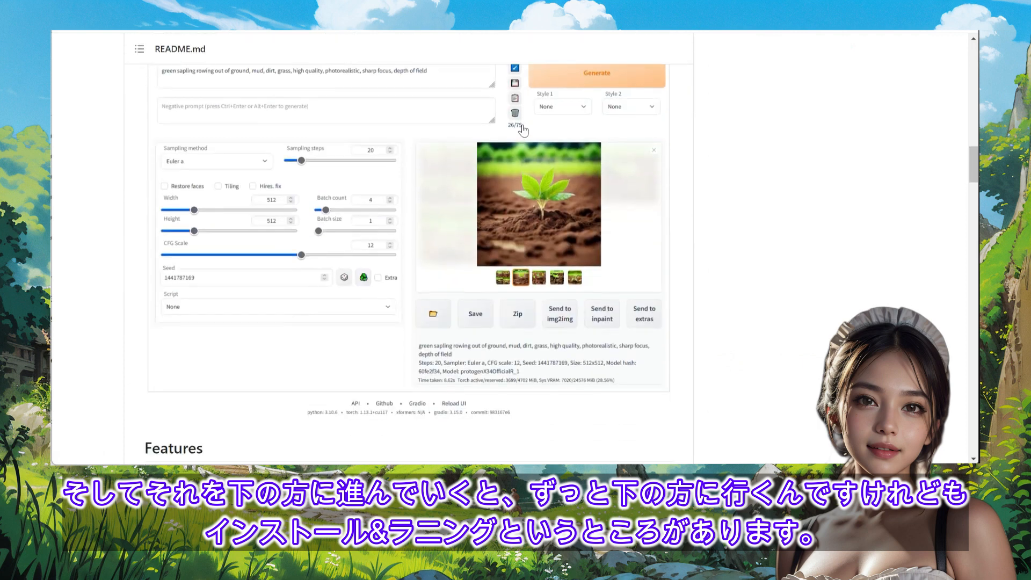
scroll(525, 130, "down", 20)
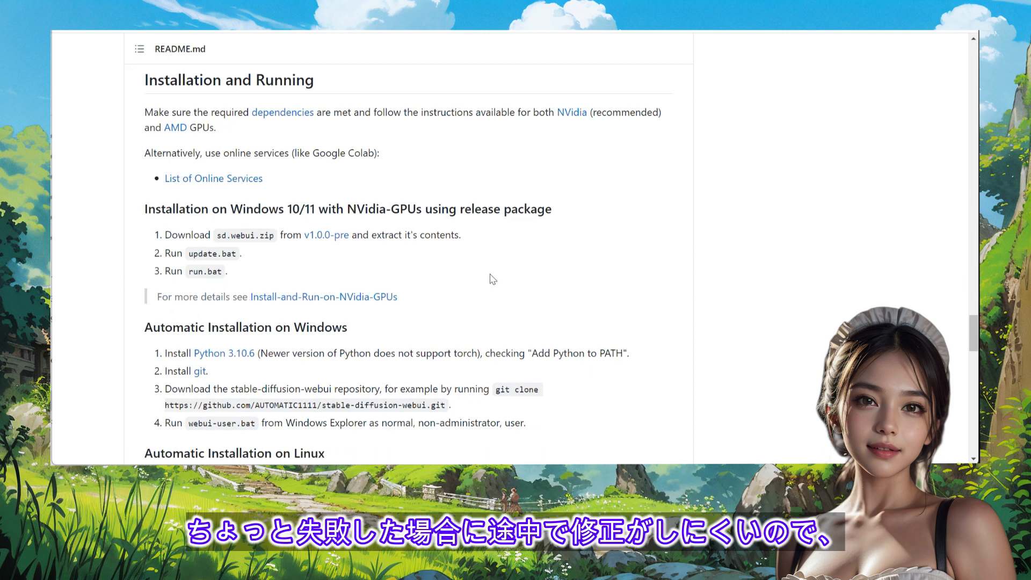
Examine the README's automatic installation instructions for Windows, along with the Linux and Apple Silicon sections
scroll(490, 279, "down", 3)
scroll(587, 278, "down", 1)
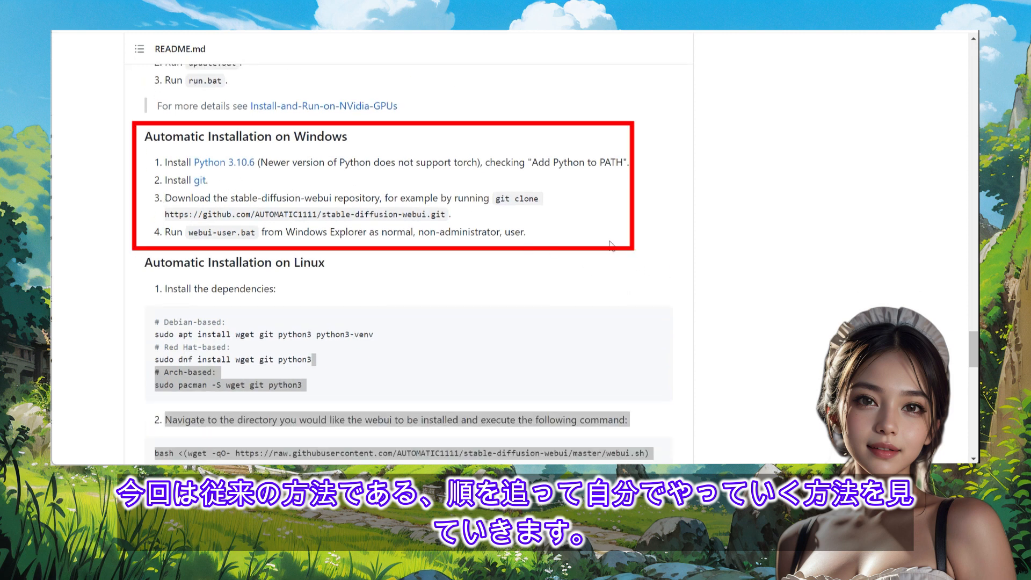
scroll(611, 245, "down", 1)
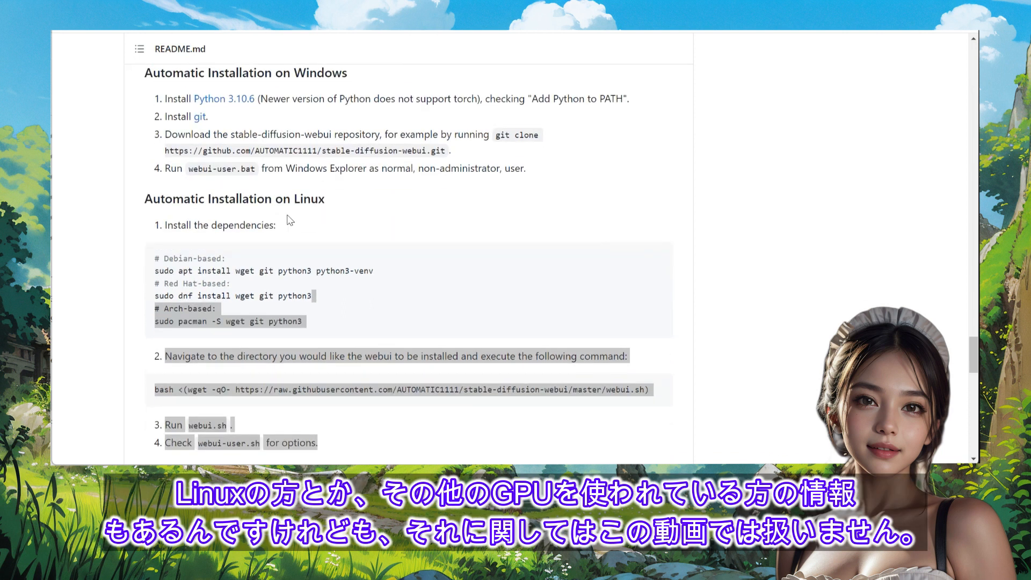
scroll(497, 232, "down", 3)
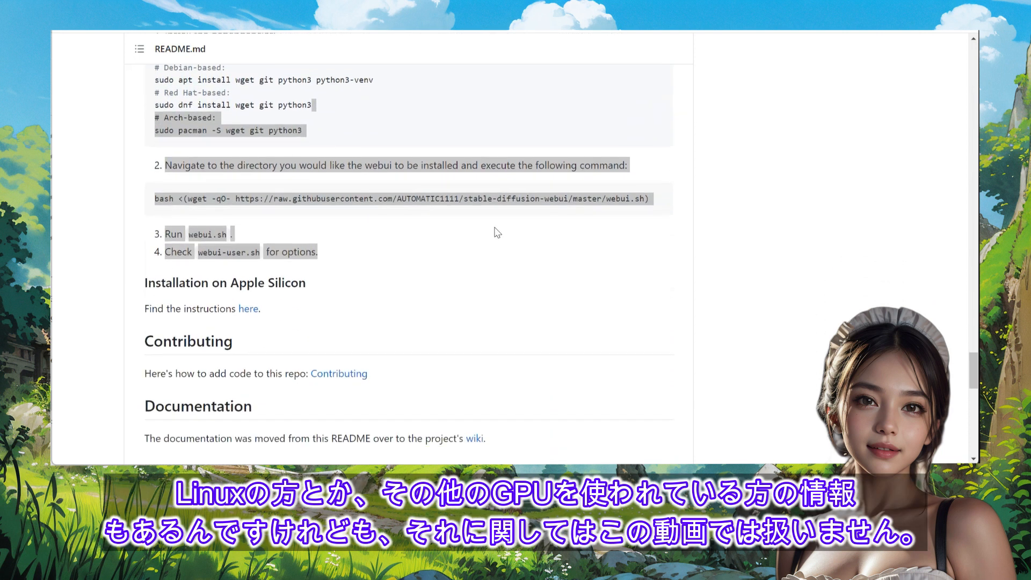
scroll(498, 232, "up", 1)
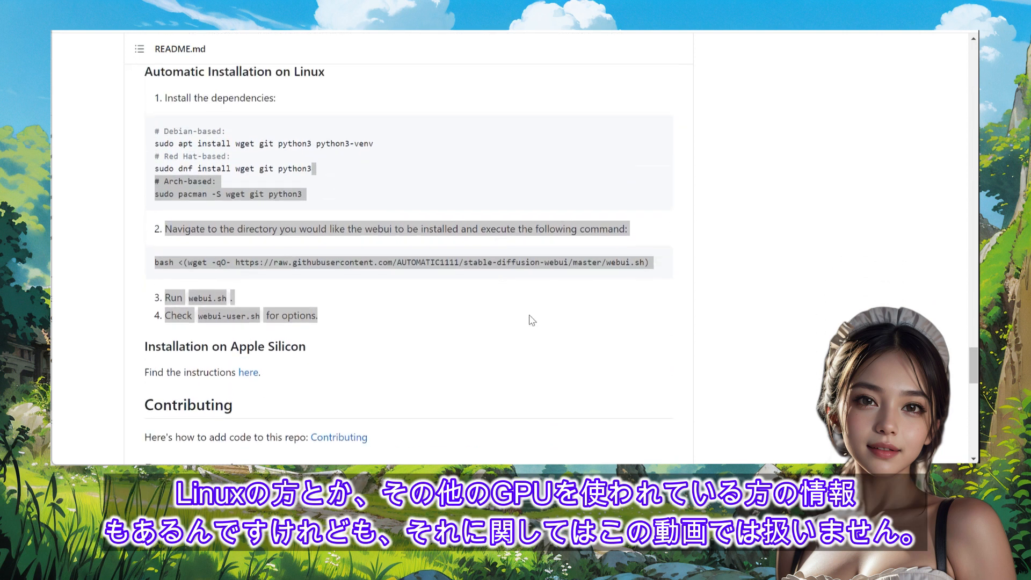
left_click(629, 344)
scroll(627, 342, "down", 1)
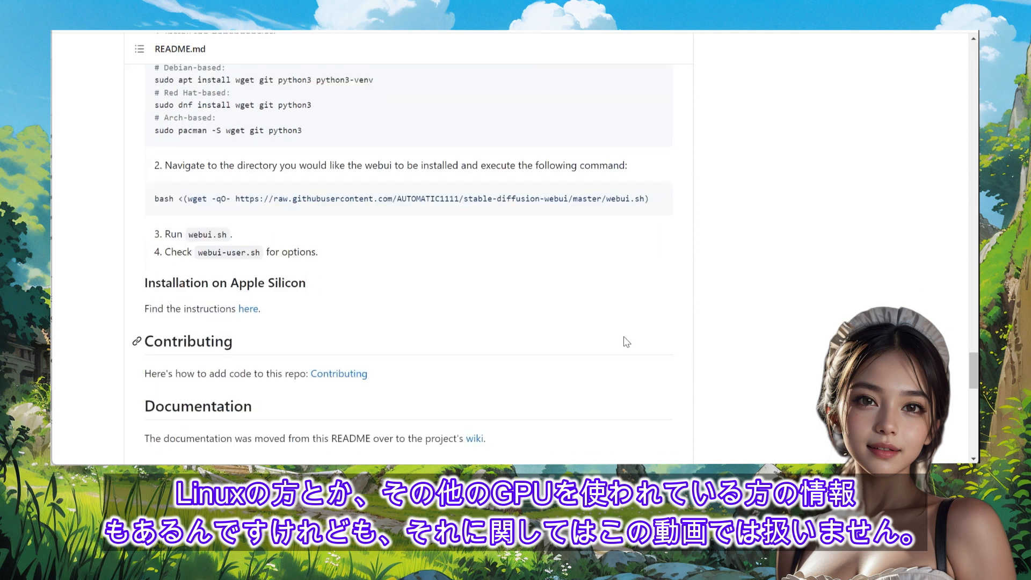
scroll(626, 341, "down", 2)
scroll(626, 341, "up", 7)
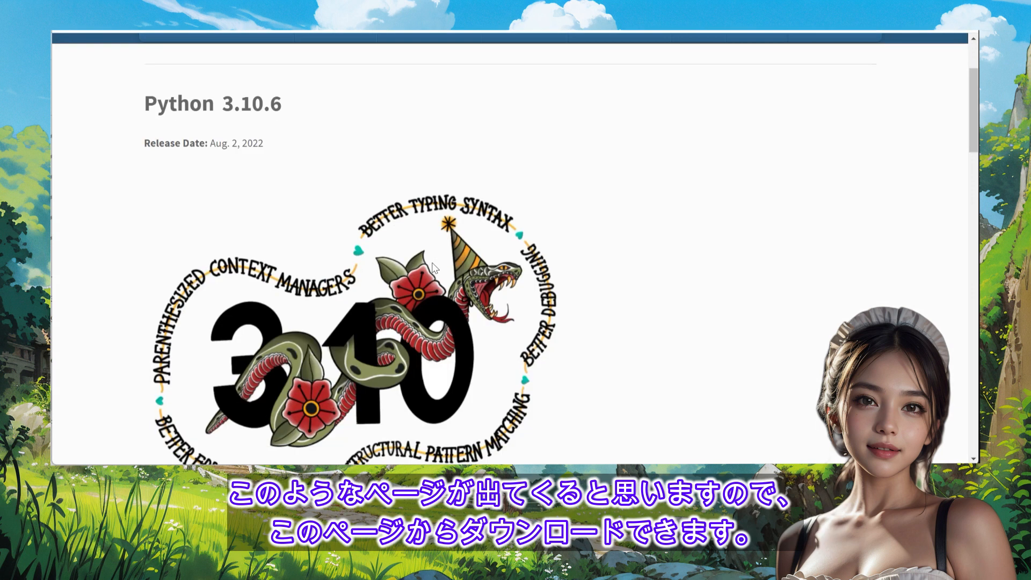
scroll(475, 363, "down", 1)
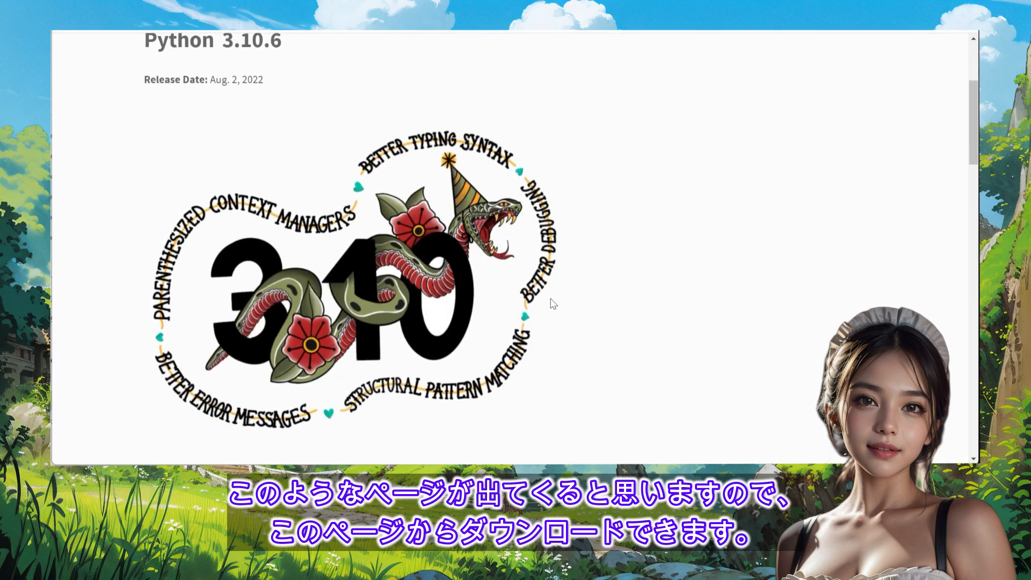
scroll(493, 313, "up", 1)
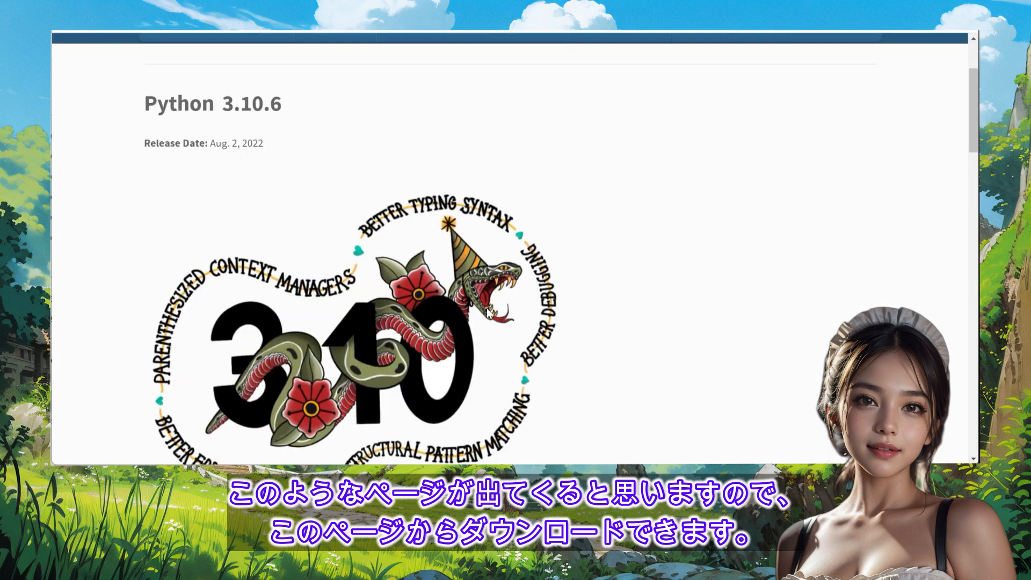
scroll(489, 313, "up", 1)
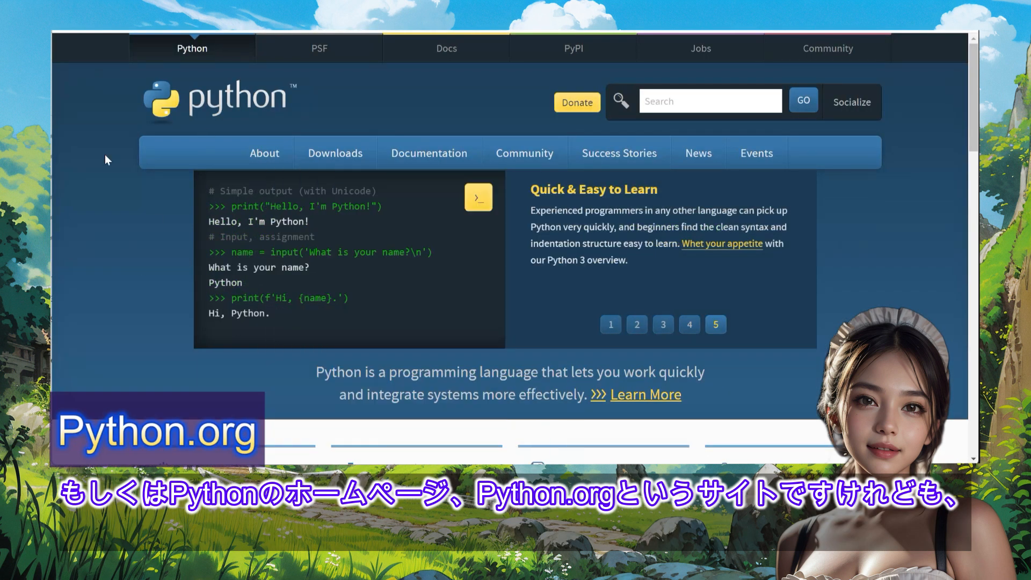
Go through all Python releases on python.org and open the Python 3.10.6 page from the specific release list
mouse_move(344, 156)
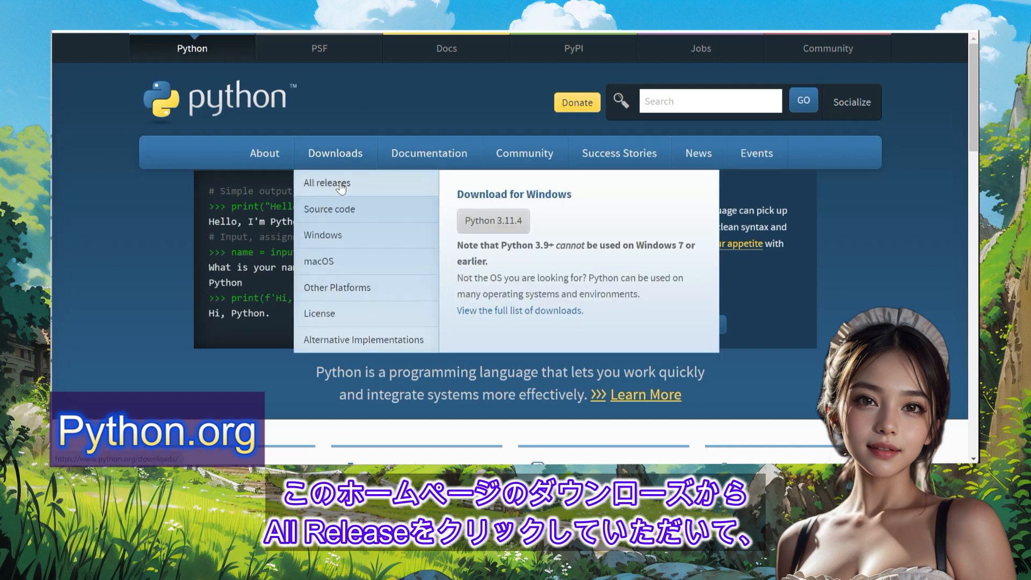
left_click(340, 183)
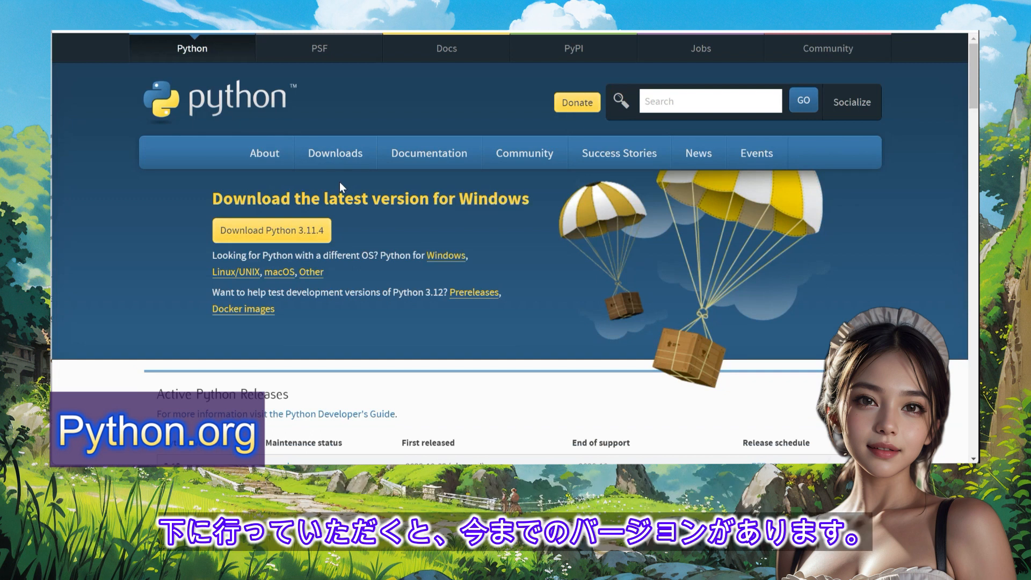
scroll(340, 180, "down", 3)
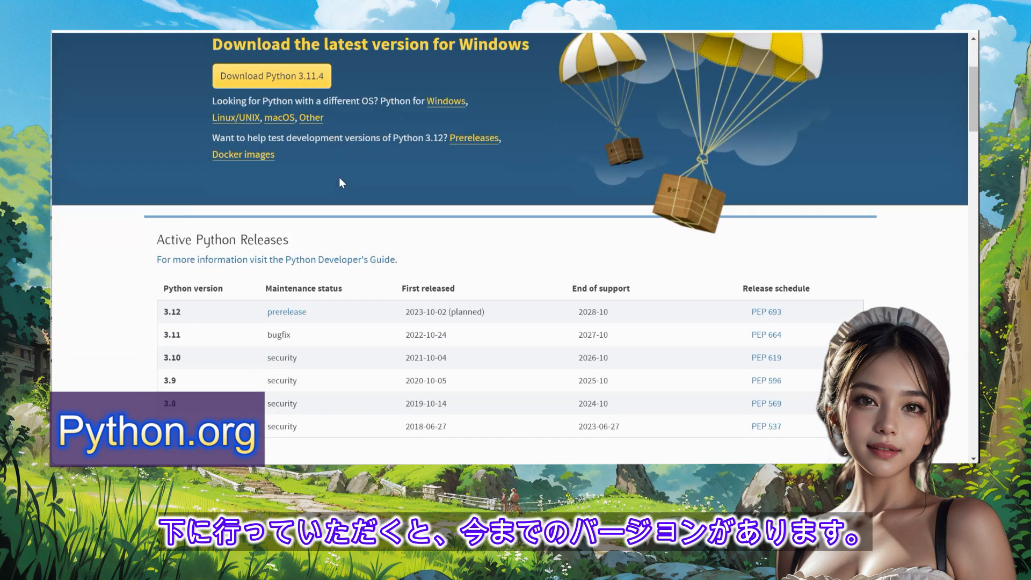
scroll(339, 183, "down", 5)
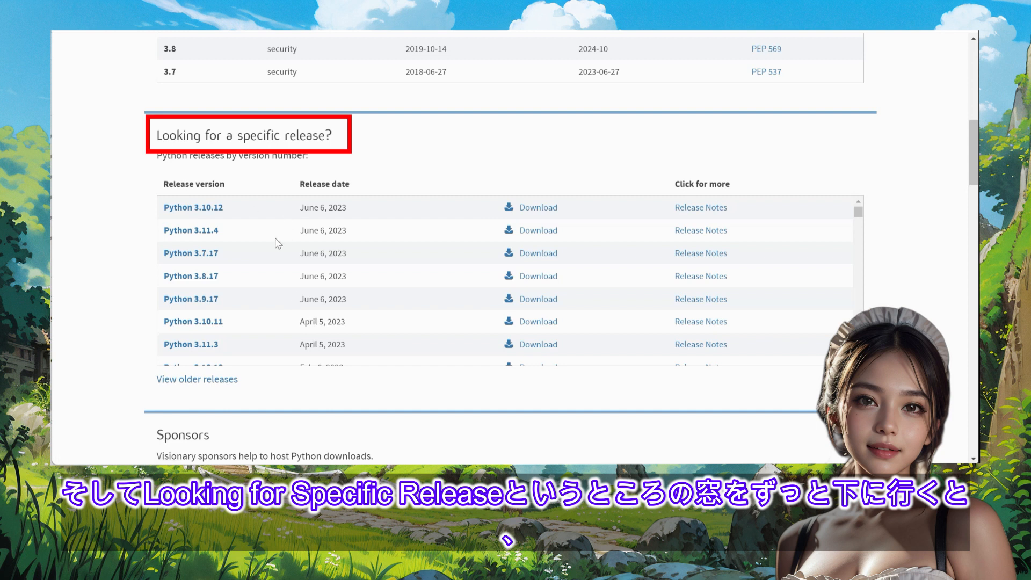
scroll(278, 256, "down", 4)
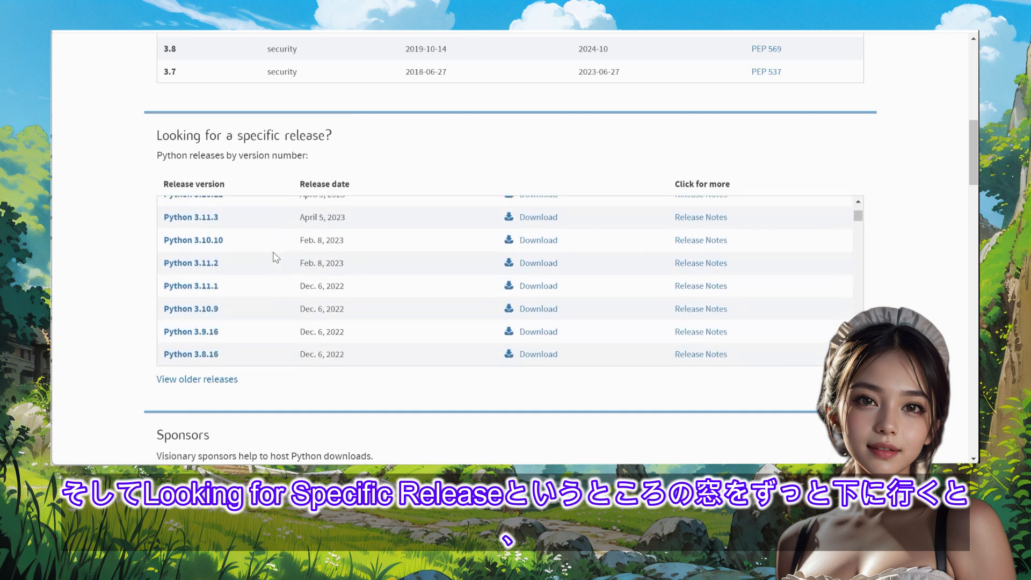
scroll(179, 300, "down", 5)
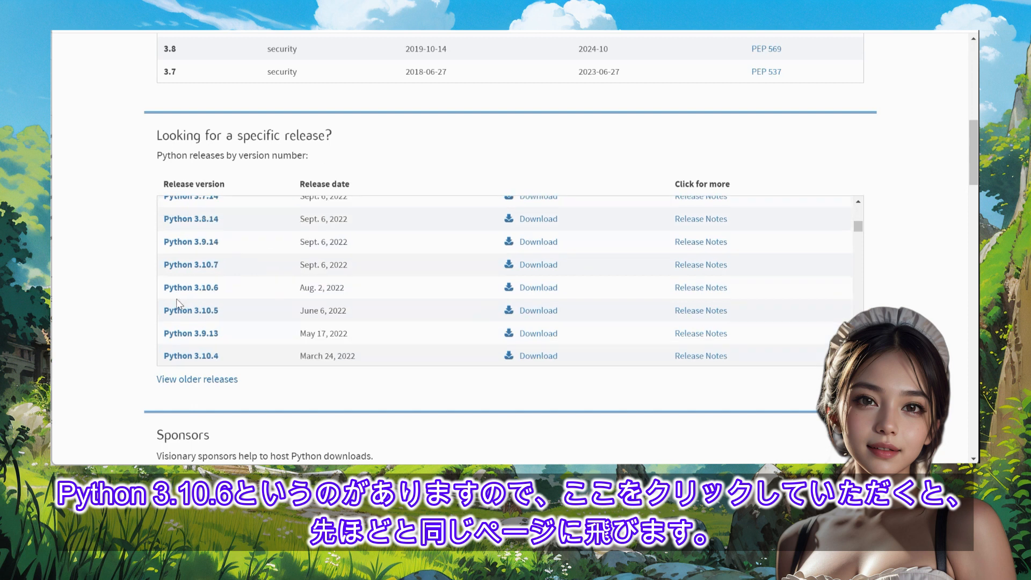
left_click(203, 290)
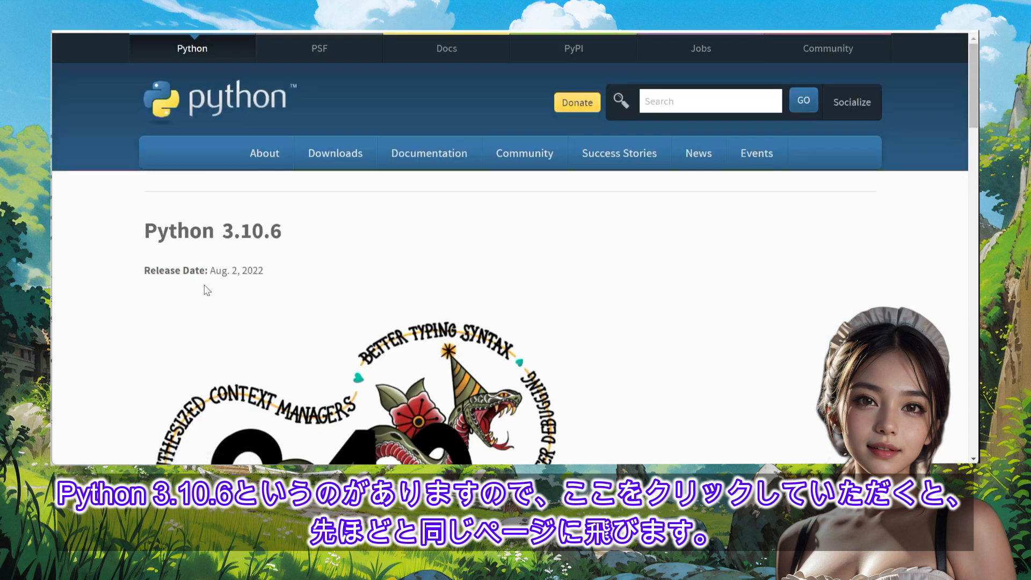
Download the Windows installer (64-bit) from the Files table of the Python 3.10.6 release page
scroll(232, 285, "down", 2)
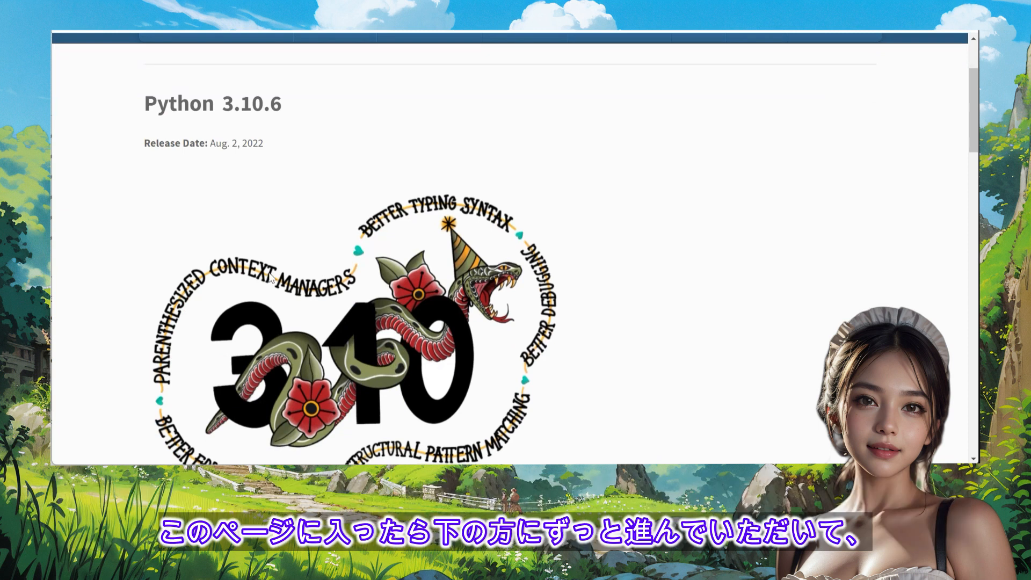
scroll(268, 278, "down", 4)
scroll(268, 278, "down", 9)
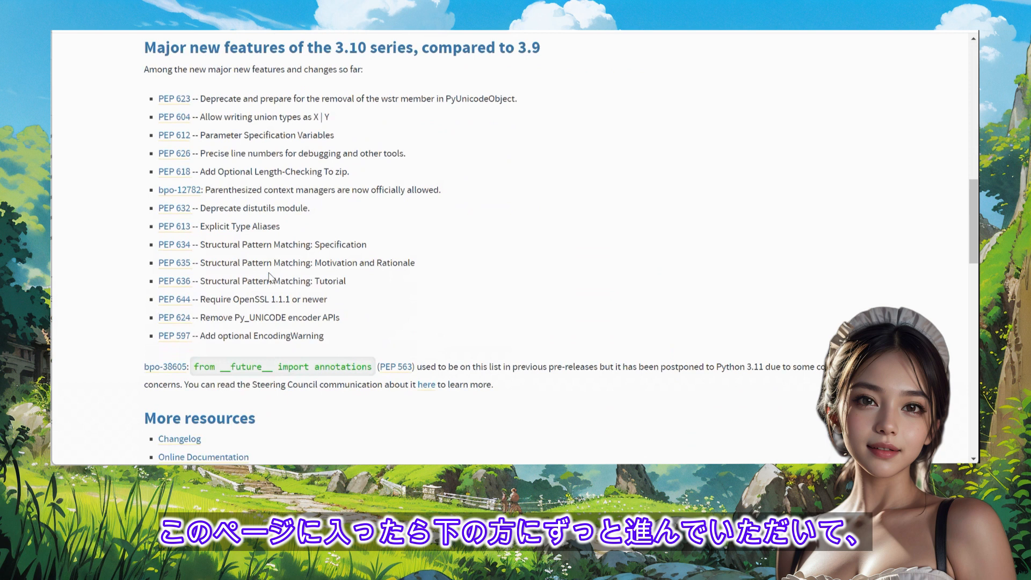
scroll(271, 277, "down", 6)
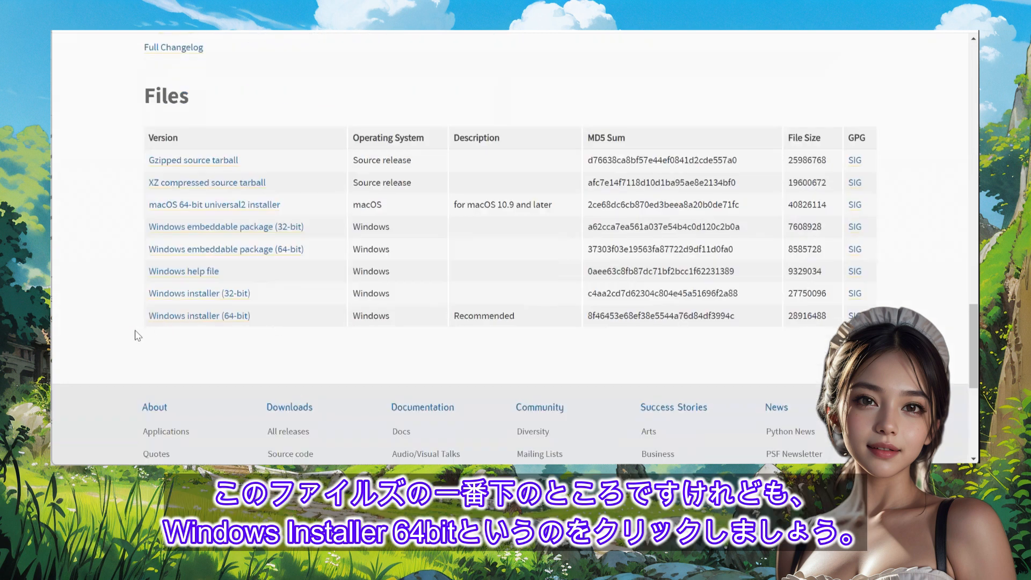
left_click(220, 317)
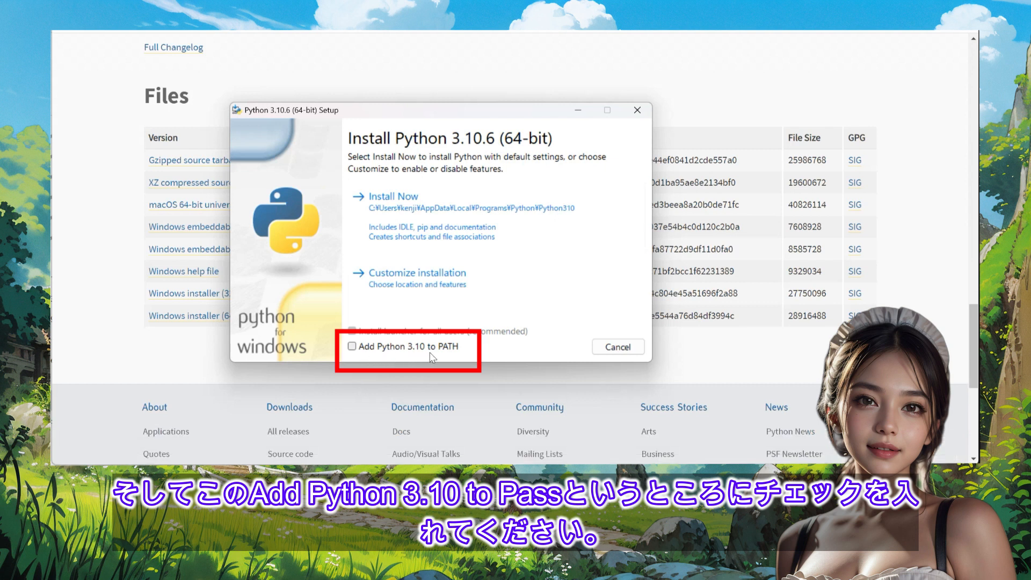
Install Python 3.10.6 (64-bit) with default settings and Add Python 3.10 to PATH enabled, and close the finished setup
left_click(352, 346)
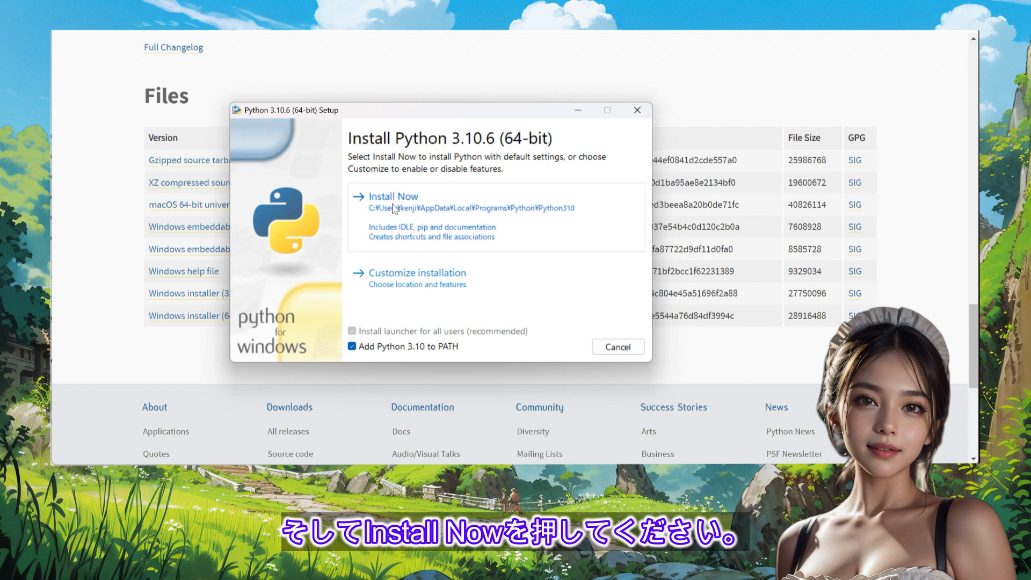
left_click(394, 207)
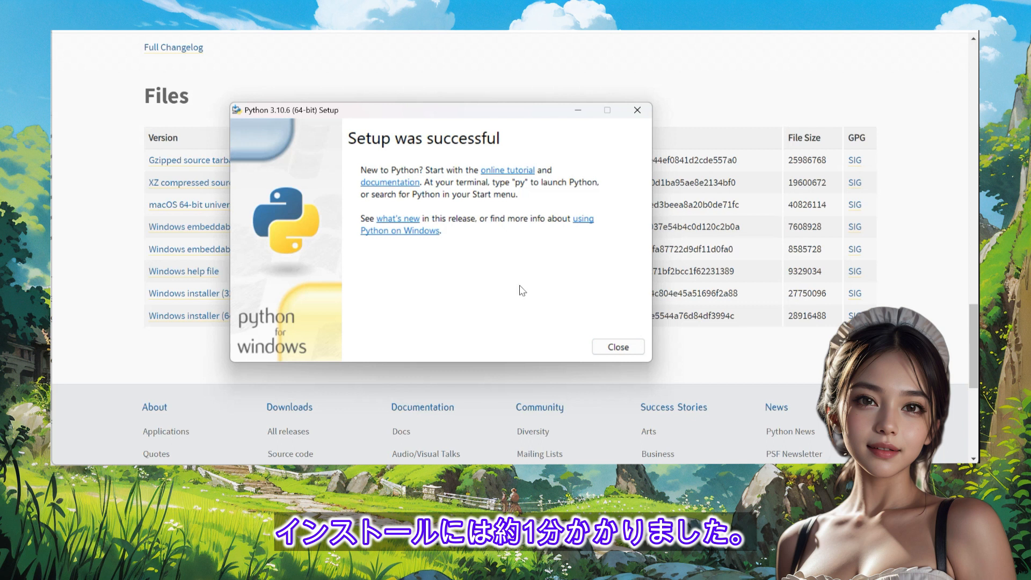
left_click(616, 346)
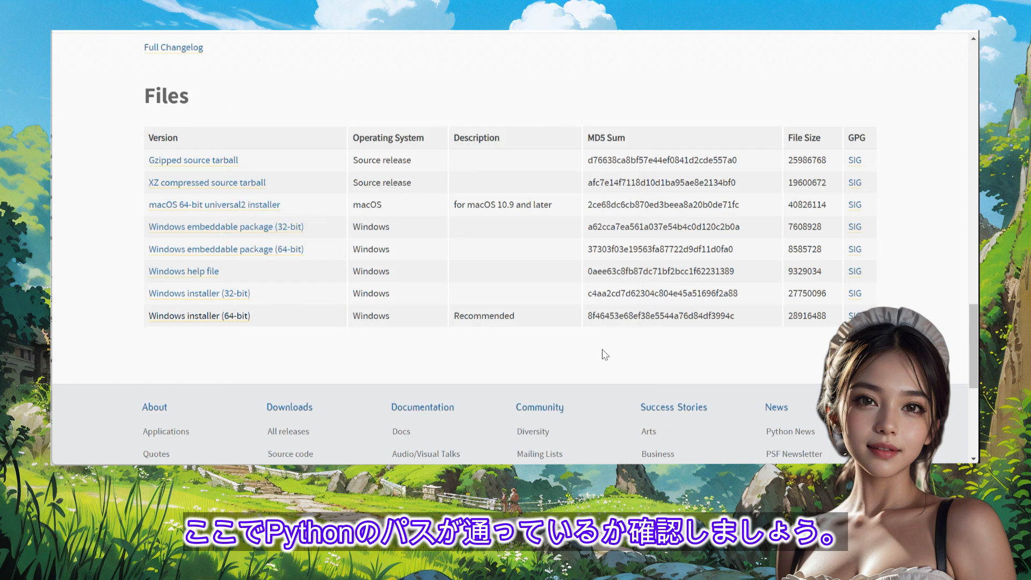
Search Windows Settings for "環境" and open the environment variables editor (環境変数を編集)
key("super")
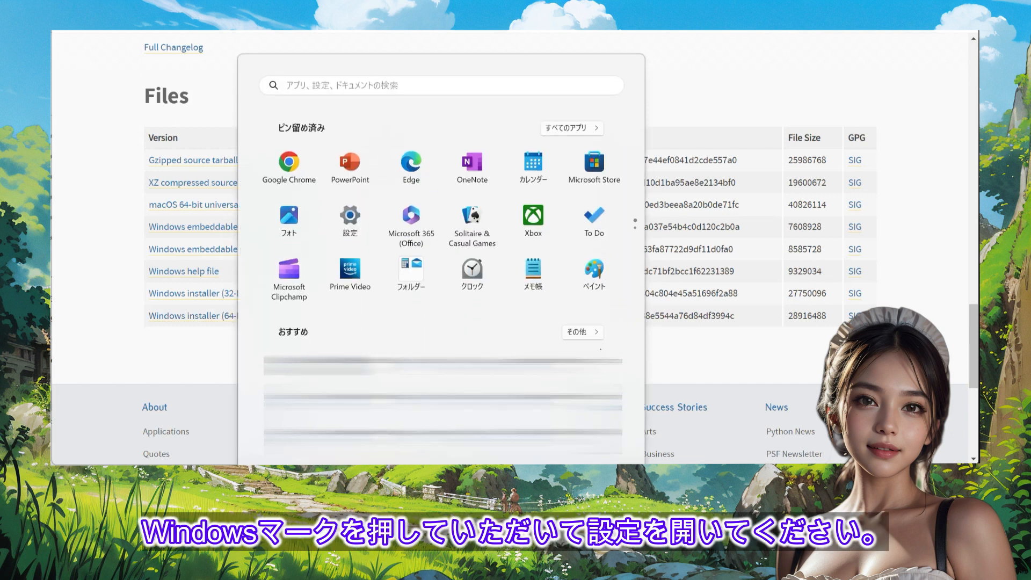
left_click(350, 225)
left_click(210, 60)
type("環境")
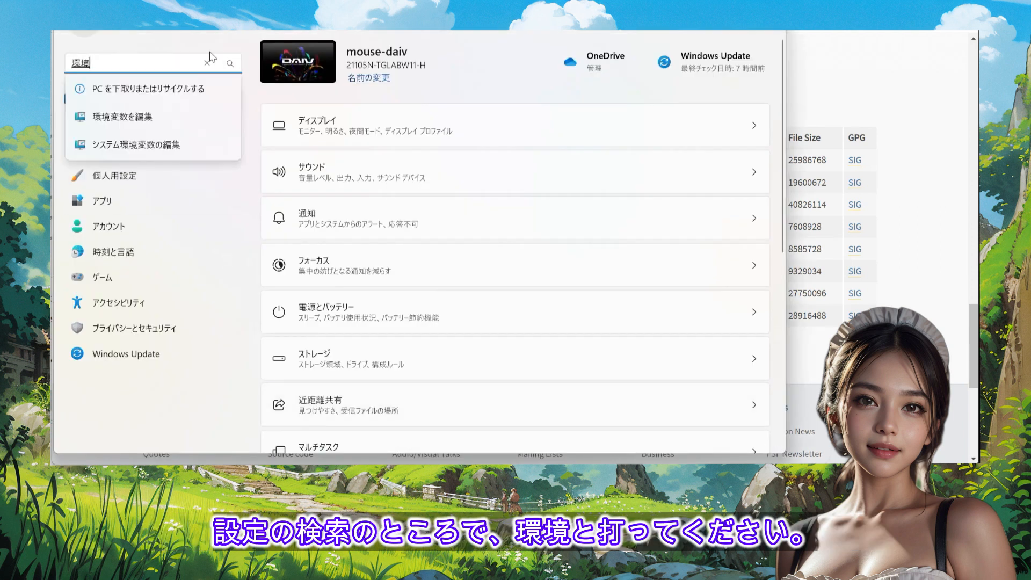
left_click(134, 118)
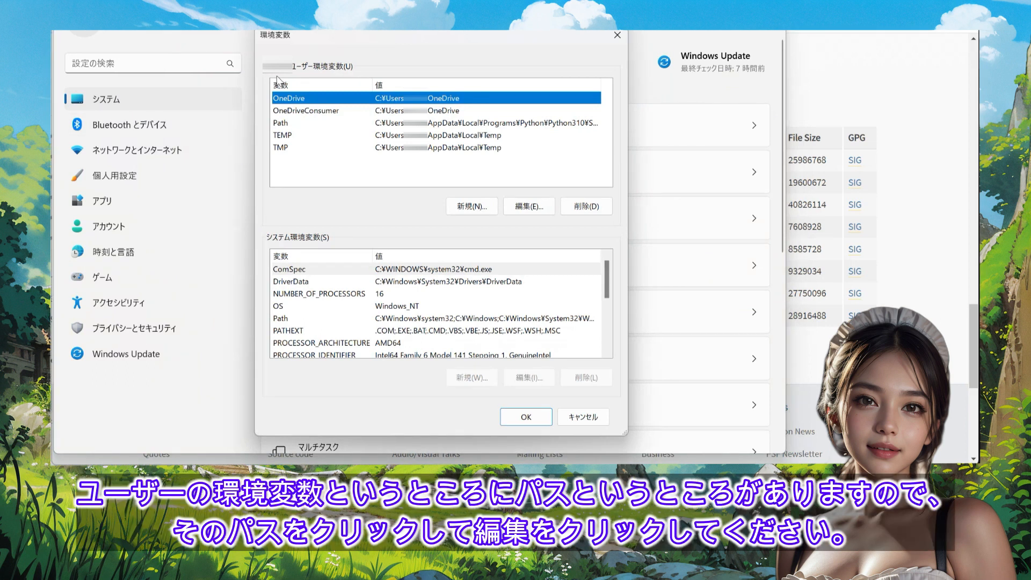
Check the user Path variable for the Python310 and Python310\Scripts entries, and close its editor with OK
left_click(281, 126)
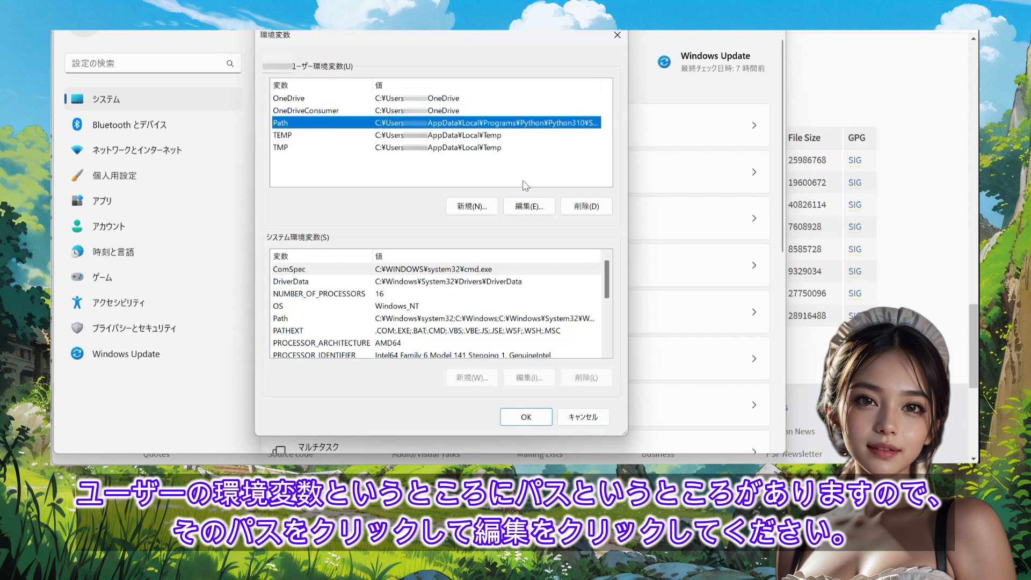
left_click(530, 208)
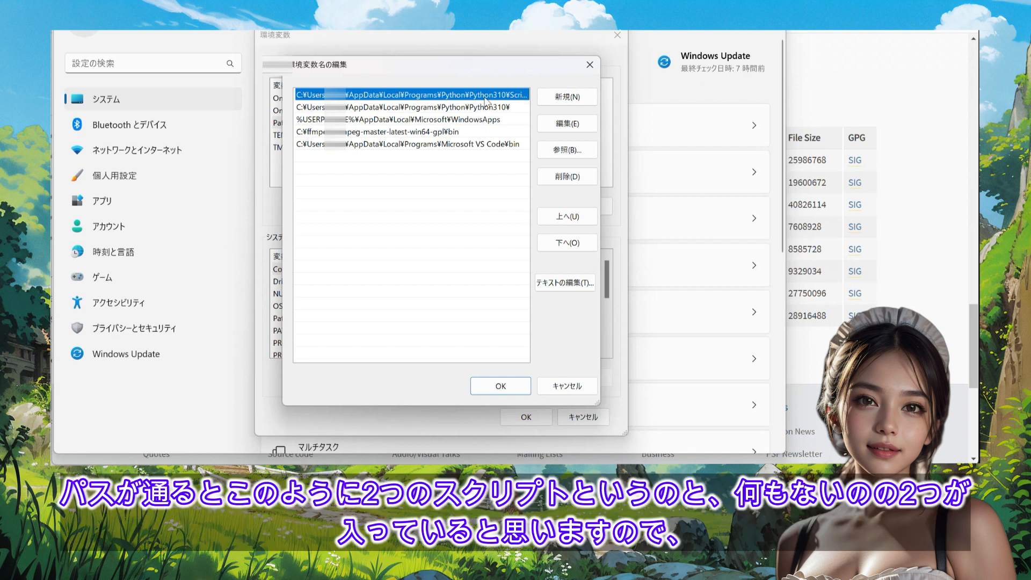
left_click(487, 107)
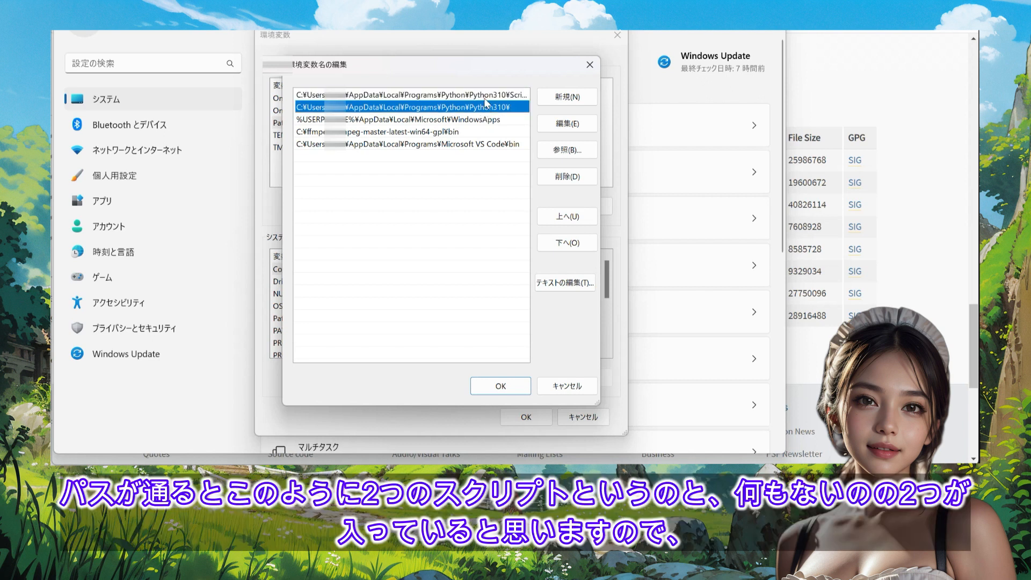
left_click(485, 96)
left_click(488, 109)
left_click(497, 95)
left_click(496, 108)
left_click(495, 97)
left_click(496, 107)
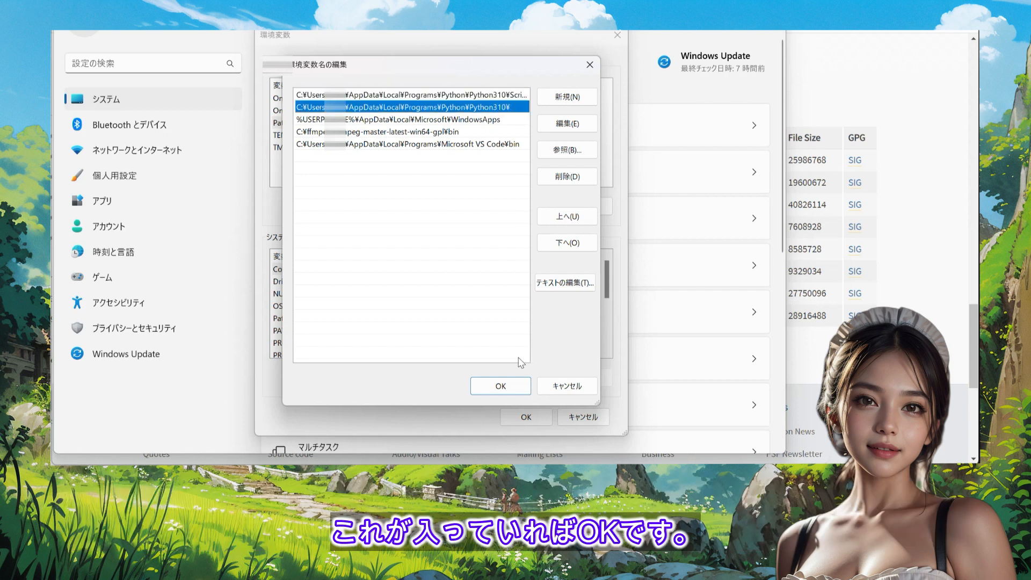
left_click(516, 387)
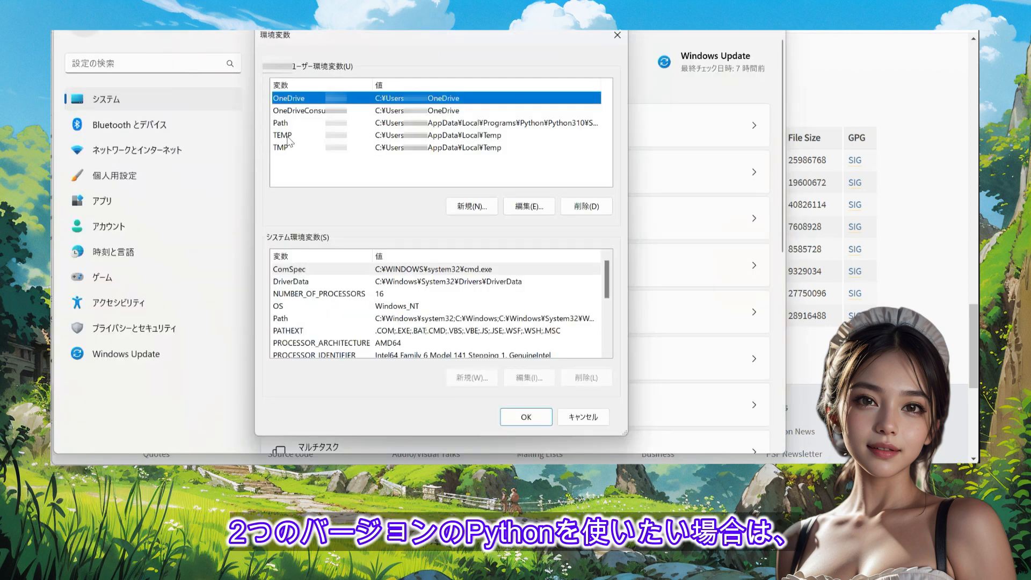
Reopen the user Path variable for editing to review the order of its Python entries
left_click(288, 137)
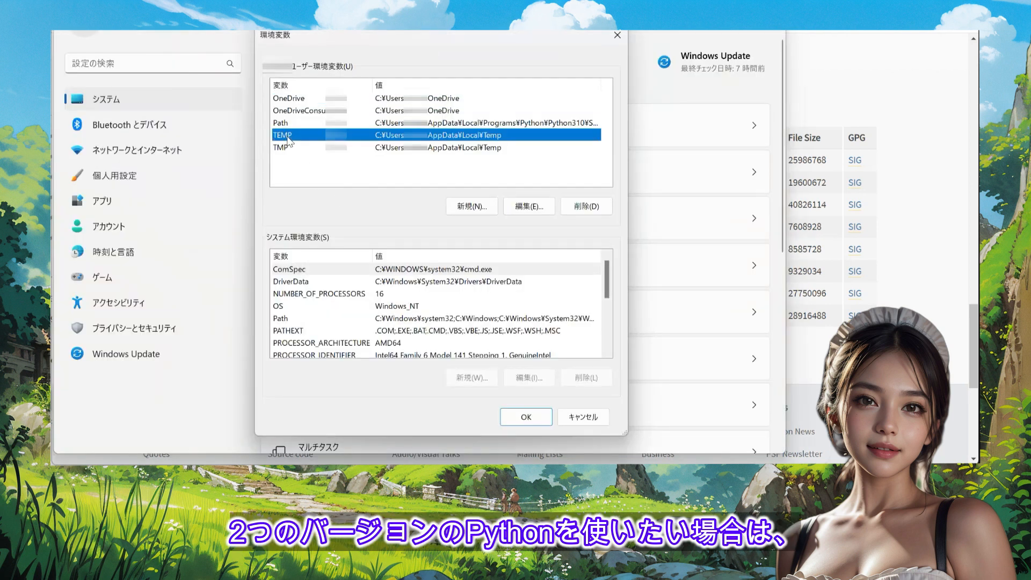
left_click(288, 123)
left_click(528, 206)
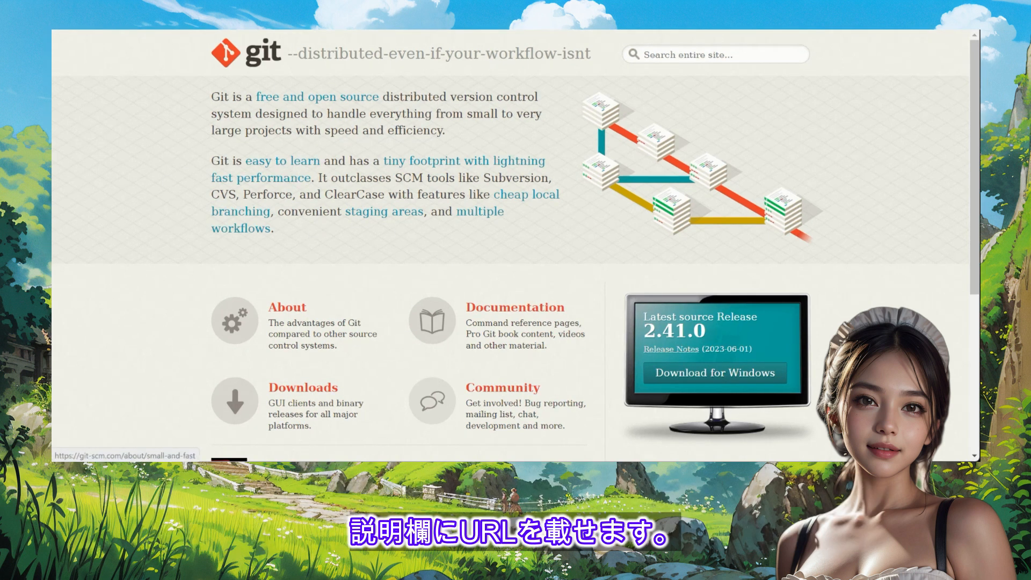
Download the standalone 64-bit Git for Windows Setup from the Windows downloads page of the Git website
scroll(397, 223, "down", 3)
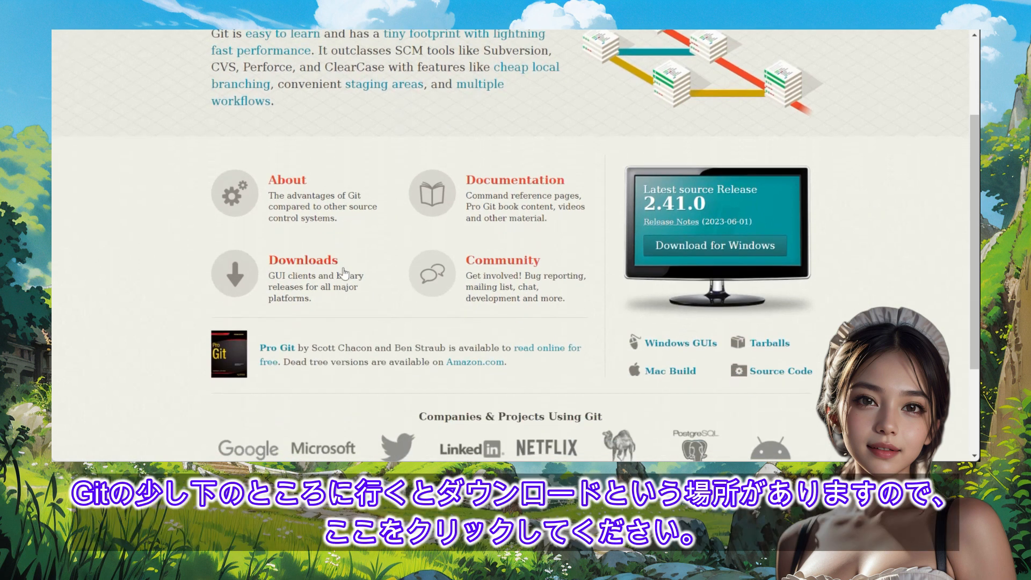
left_click(244, 276)
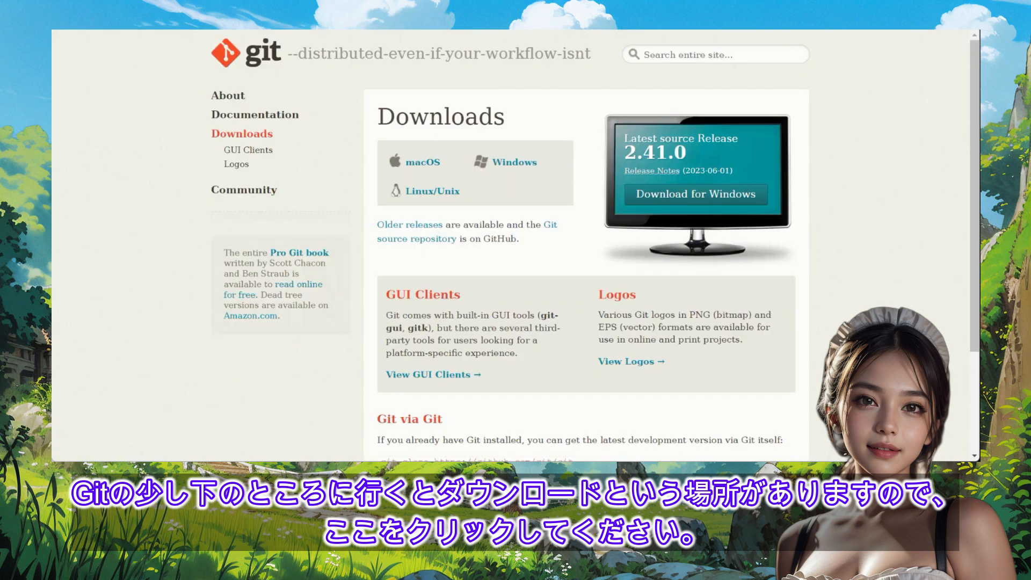
left_click(514, 163)
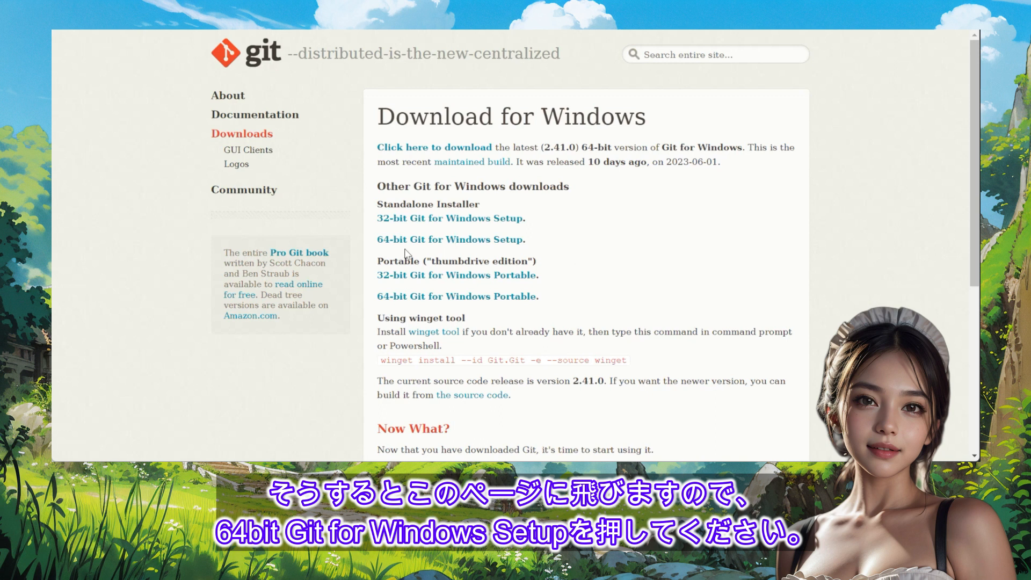
left_click(431, 244)
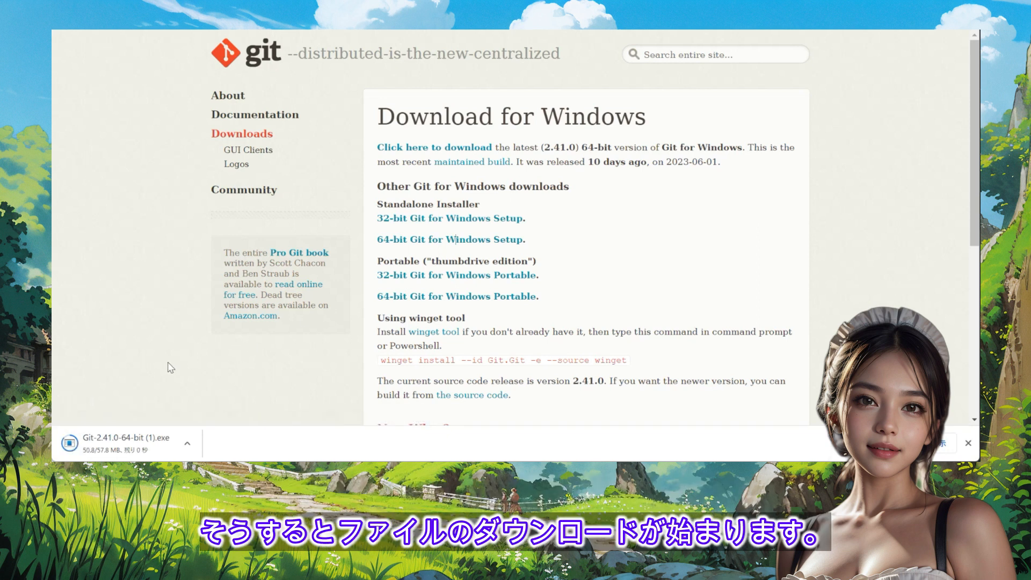
Run the downloaded Git 2.41.0 installer, accepting the license and keeping the default destination C:\Program Files\Git, components and Start Menu folder
left_click(148, 444)
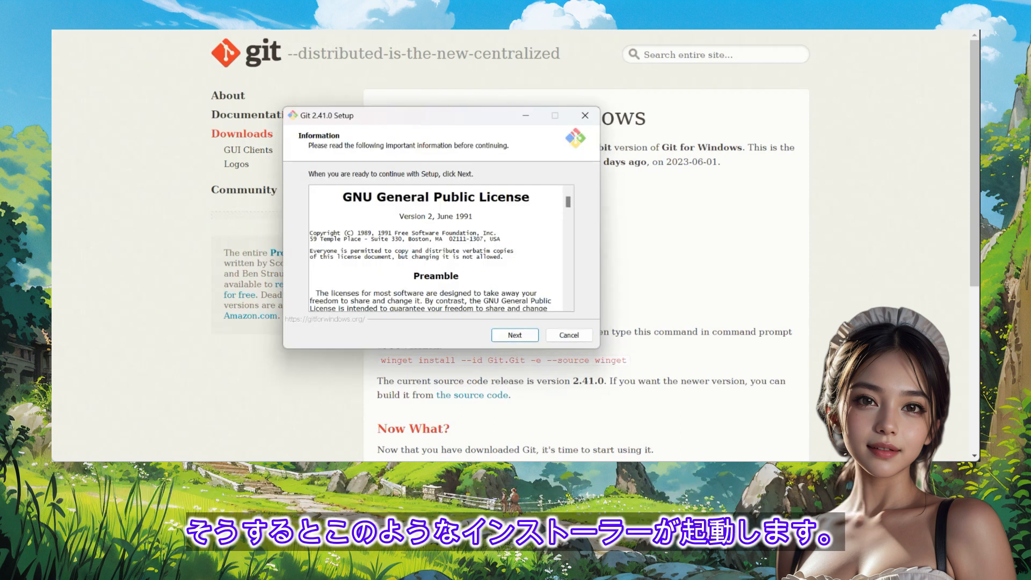
scroll(435, 247, "down", 3)
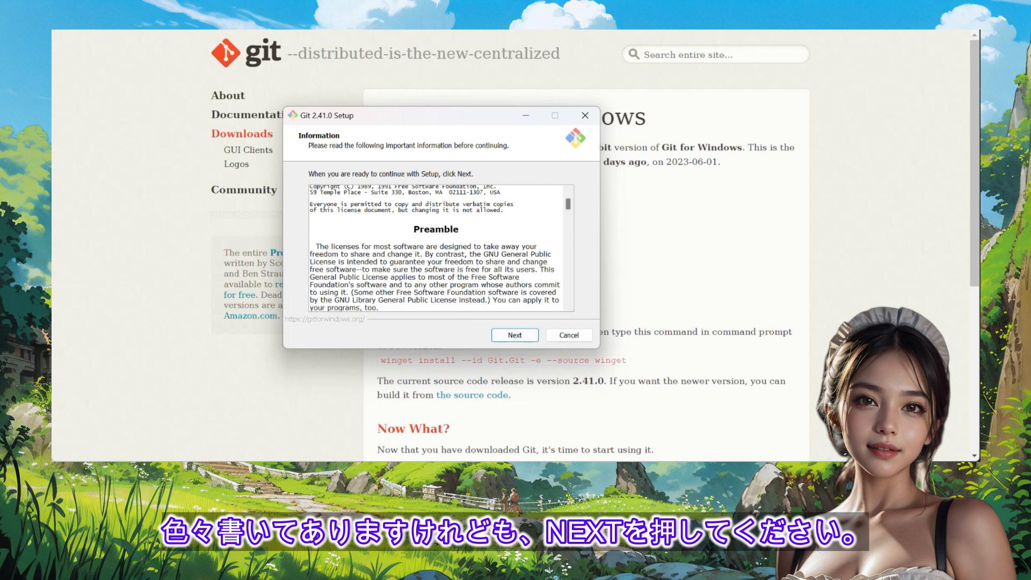
left_click(505, 335)
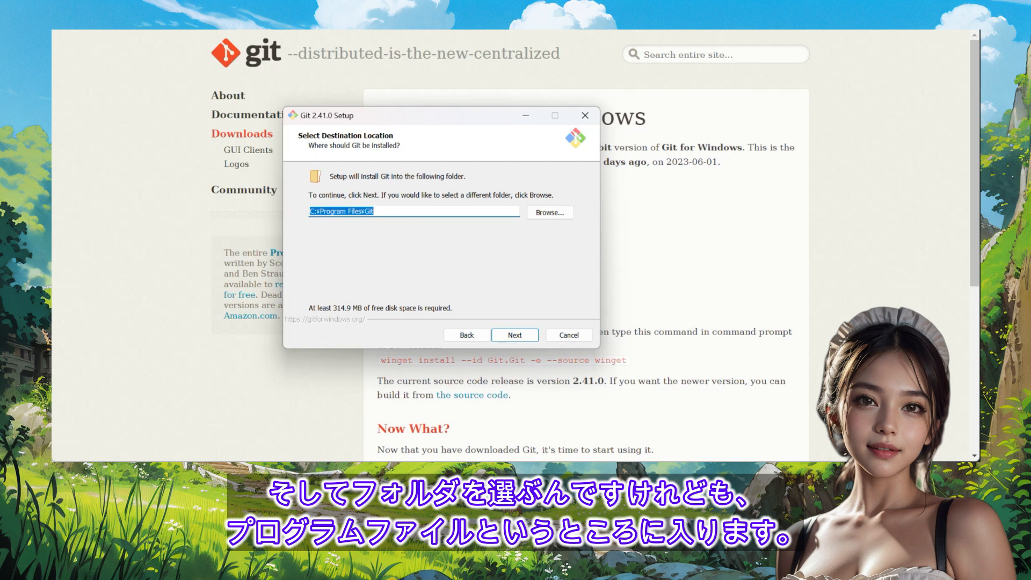
left_click(513, 335)
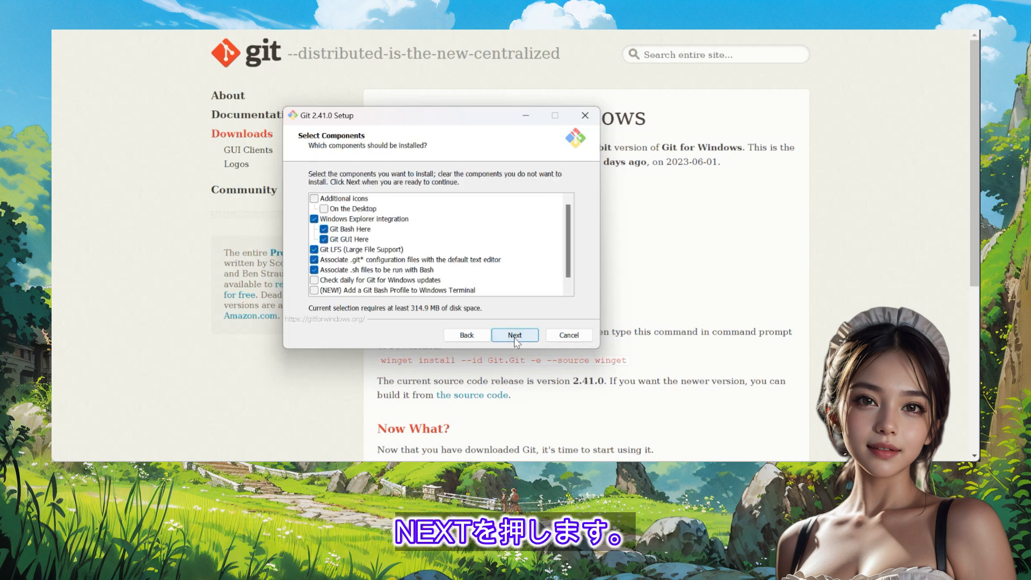
left_click(515, 336)
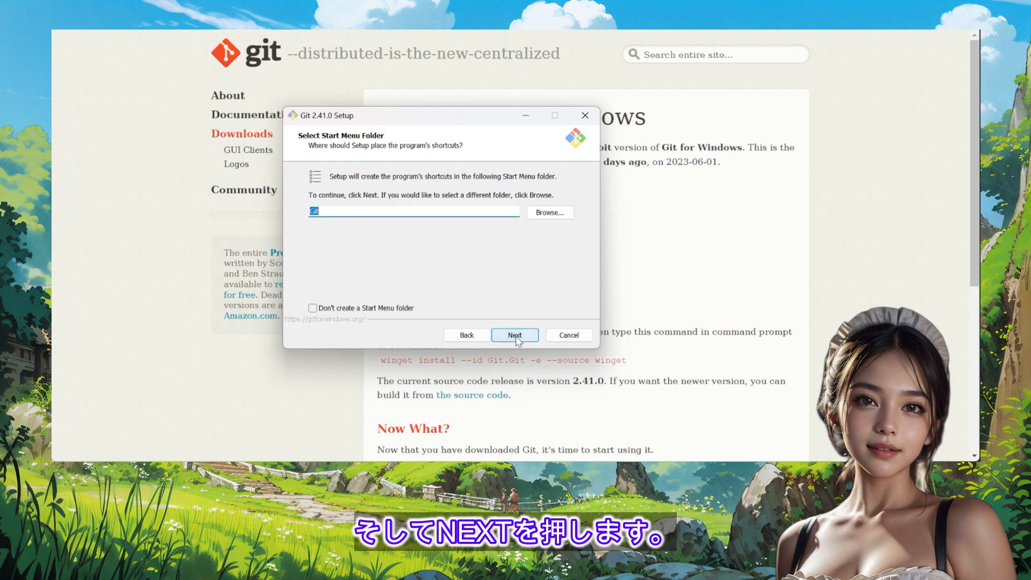
left_click(515, 335)
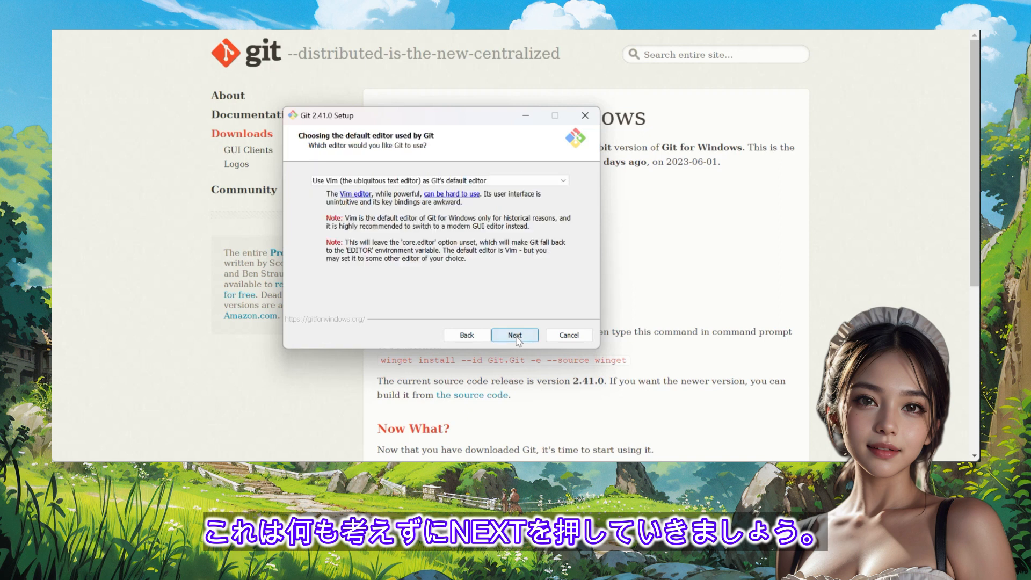
Keep Vim as Git's default editor and all remaining setup defaults, install Git, and finish the wizard
left_click(514, 334)
left_click(514, 335)
left_click(514, 335)
left_click(514, 335)
left_click(514, 335)
left_click(514, 335)
left_click(514, 335)
left_click(514, 335)
left_click(514, 335)
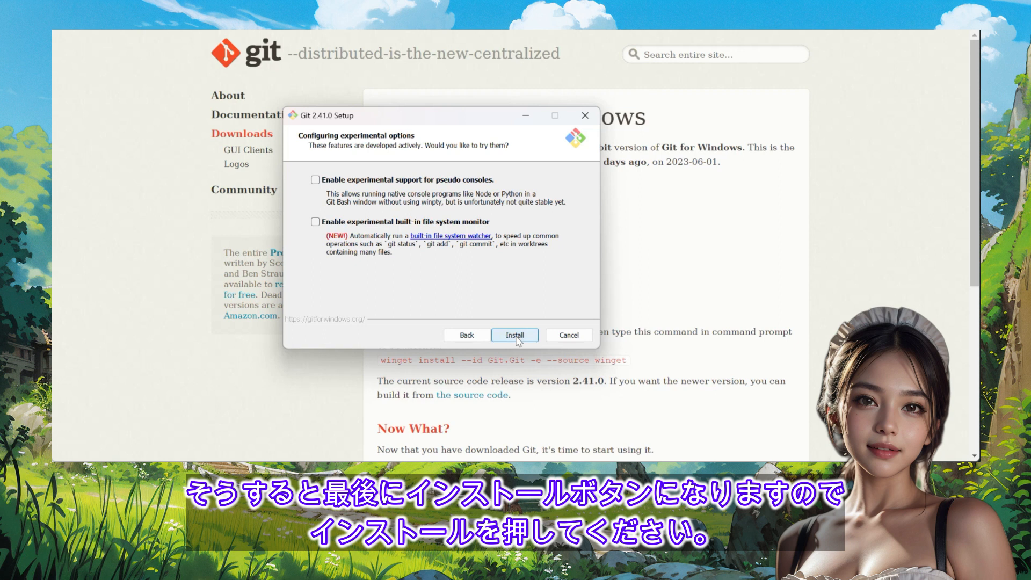
left_click(516, 336)
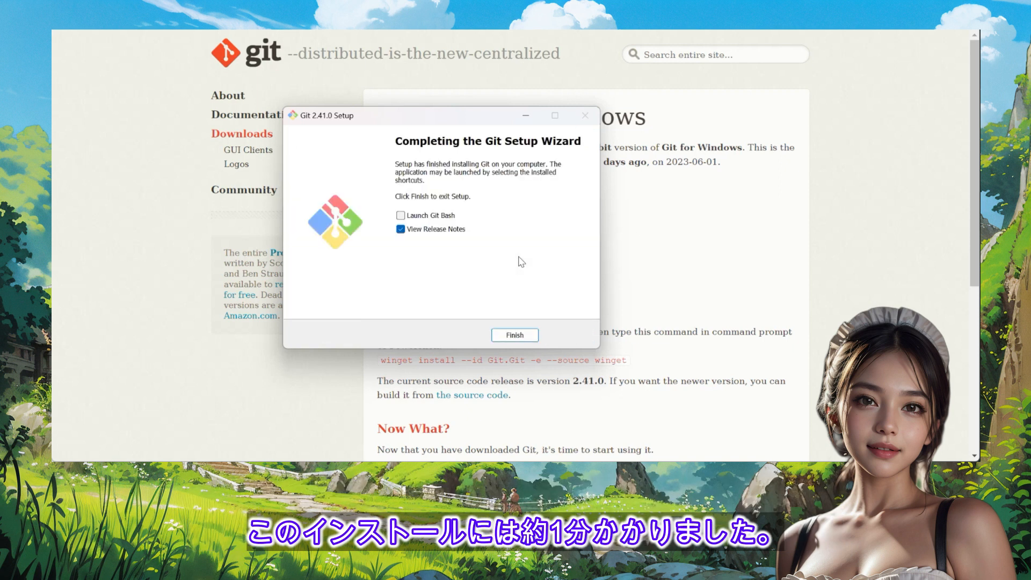
left_click(513, 337)
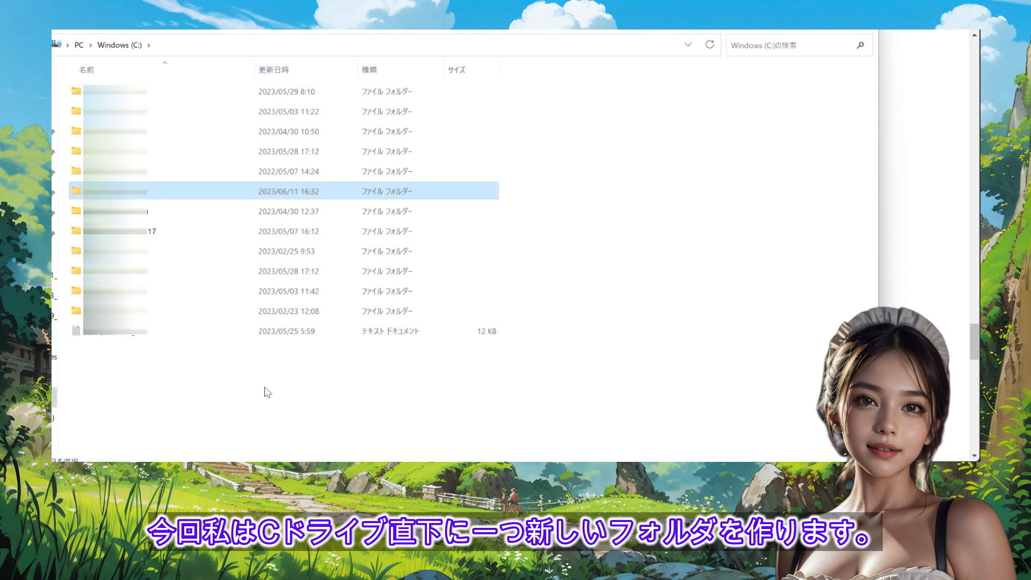
Create a folder named stablediffusion202306 directly on the C: drive and open it
right_click(267, 391)
mouse_move(301, 338)
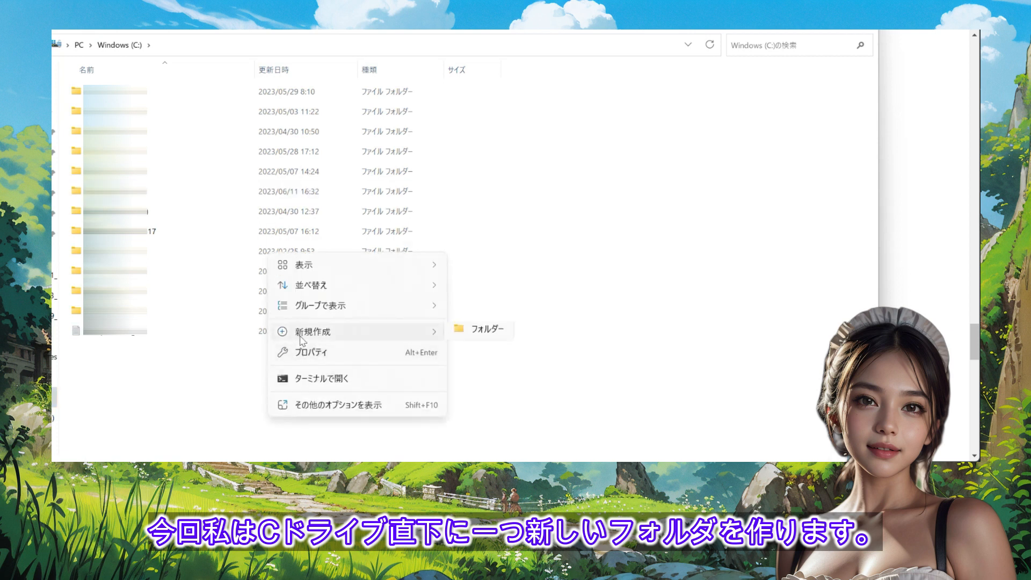
left_click(499, 338)
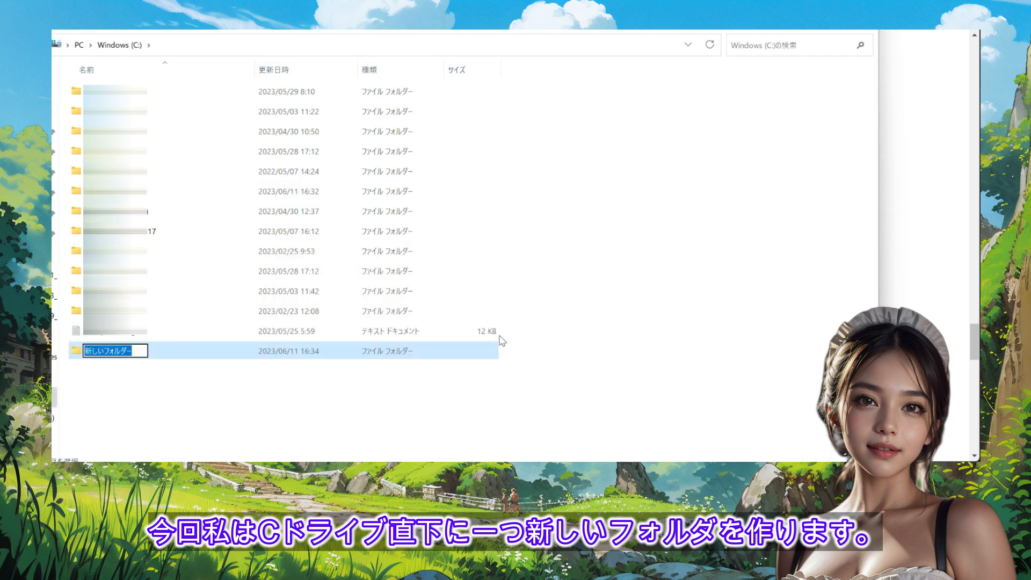
type("st")
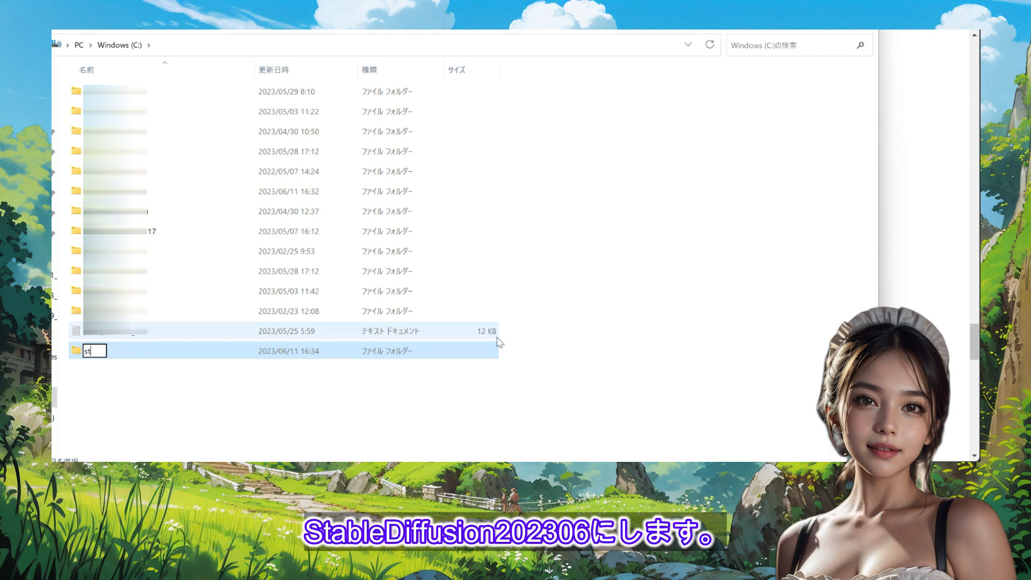
type("ablediffusion202306")
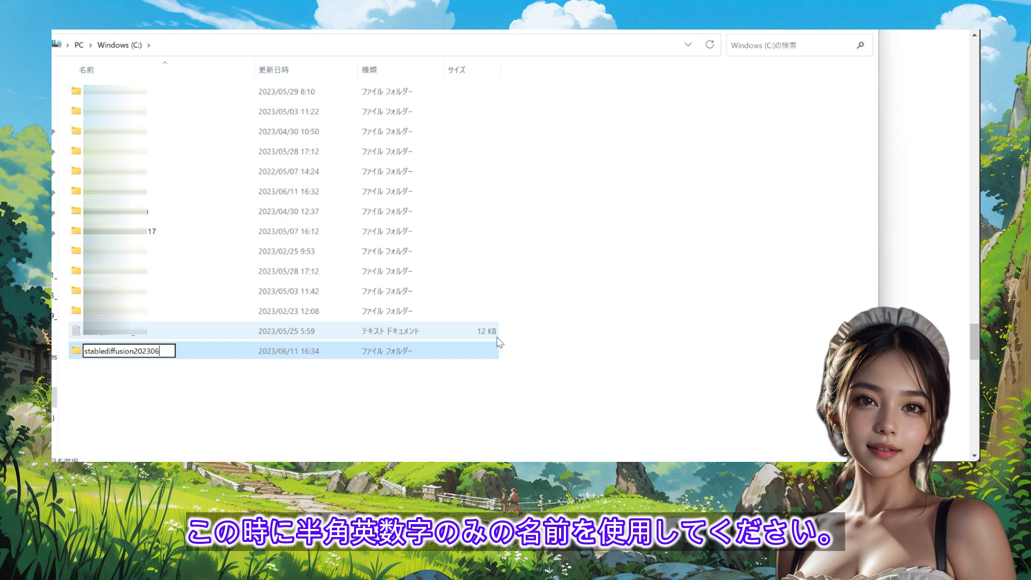
key("Return")
double_click(79, 352)
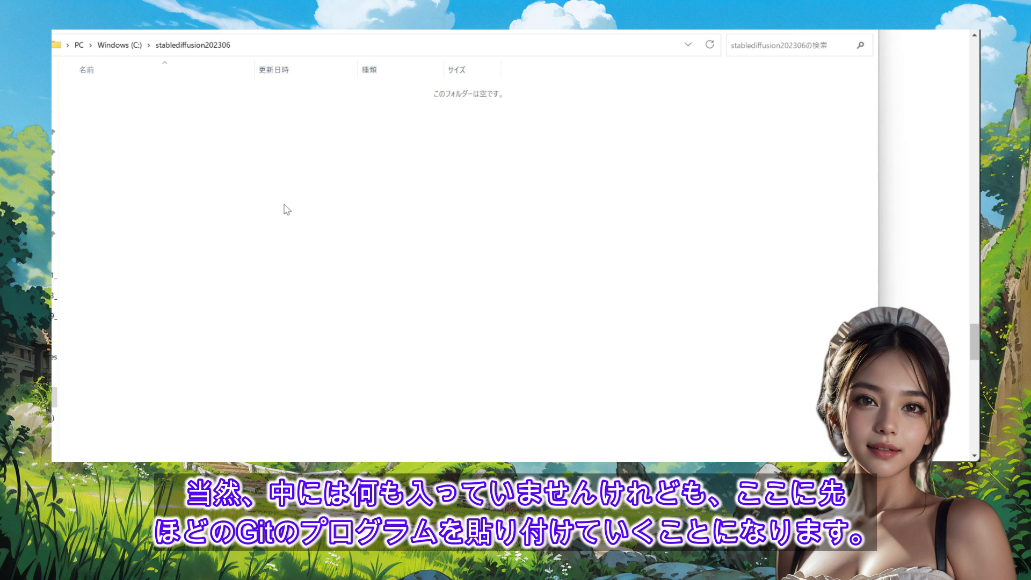
Launch a command prompt (cmd) in the stablediffusion202306 folder from File Explorer
left_click(262, 50)
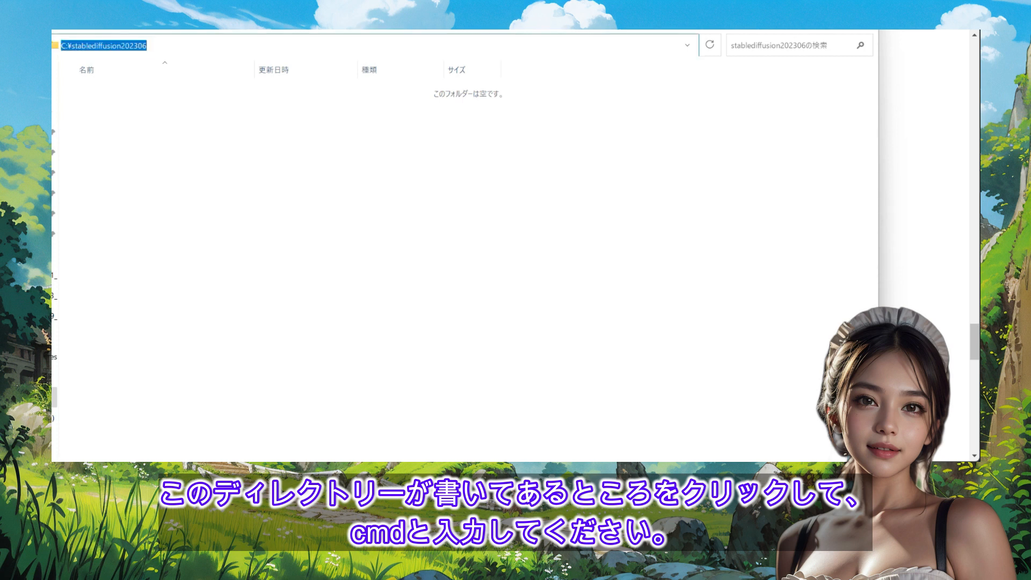
type("cmd")
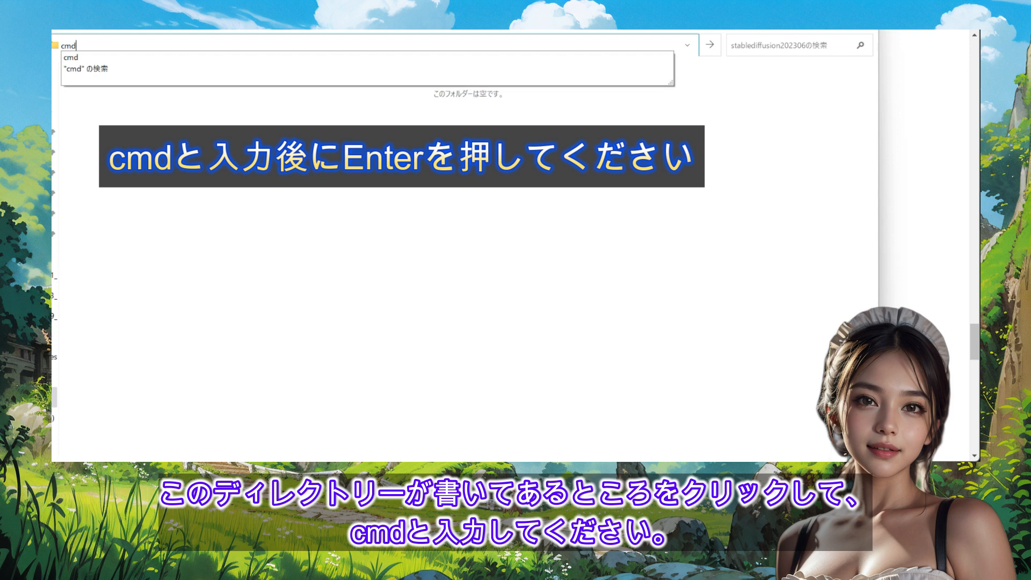
key("Return")
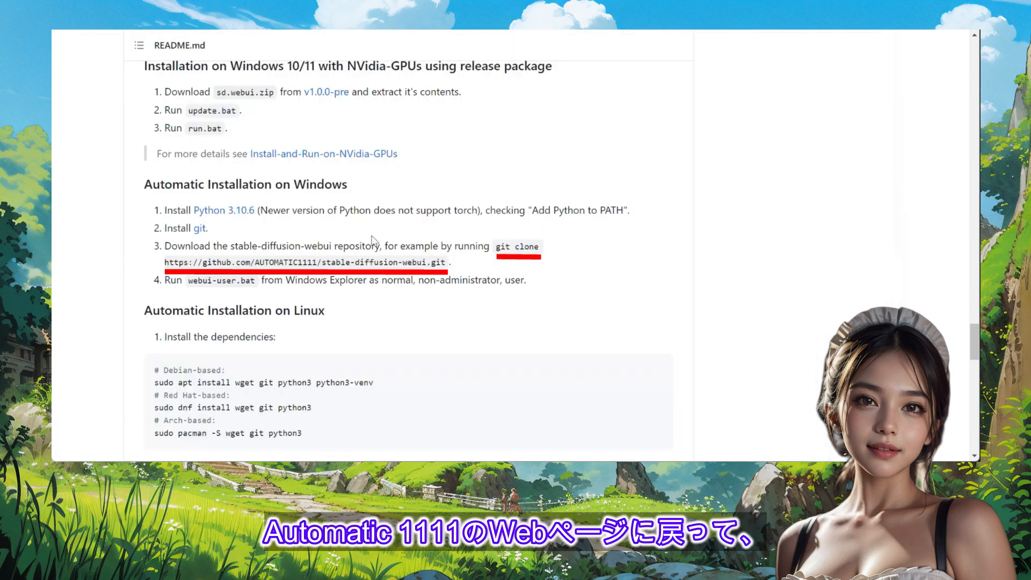
mouse_move(493, 246)
left_mouse_down()
mouse_move(497, 262)
mouse_move(447, 264)
left_mouse_up()
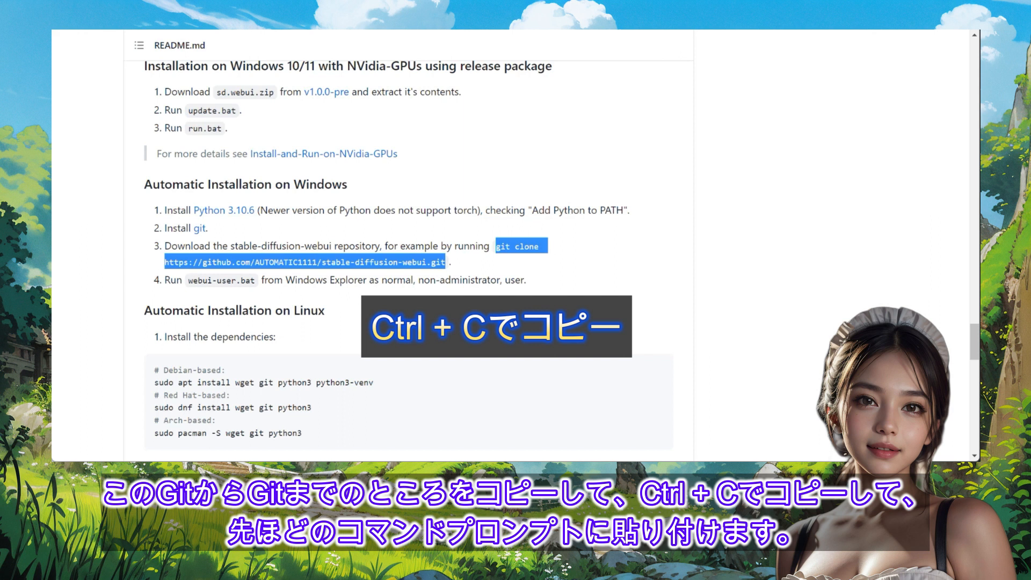
mouse_move(612, 526)
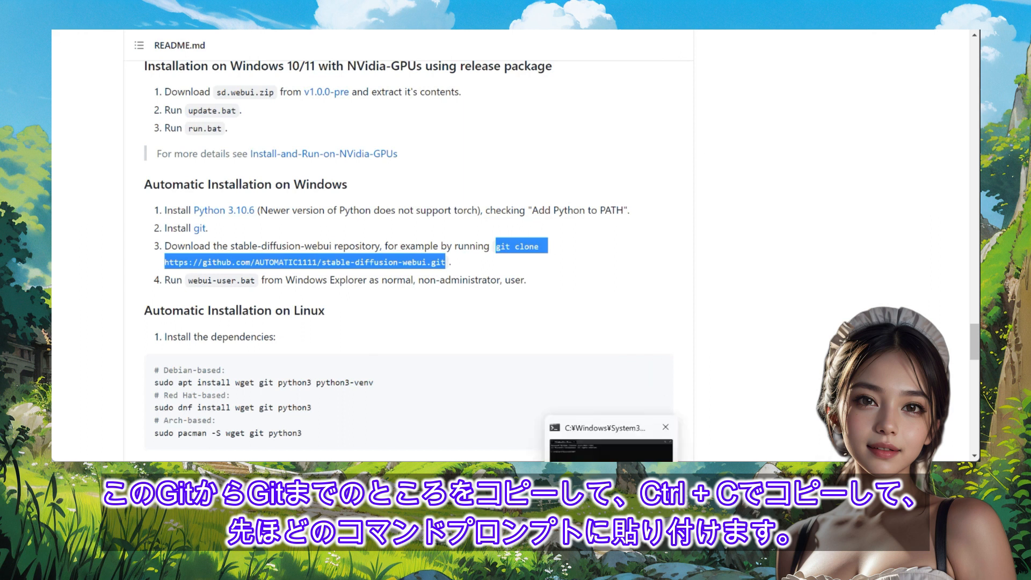
left_click(610, 445)
key("ctrl+v")
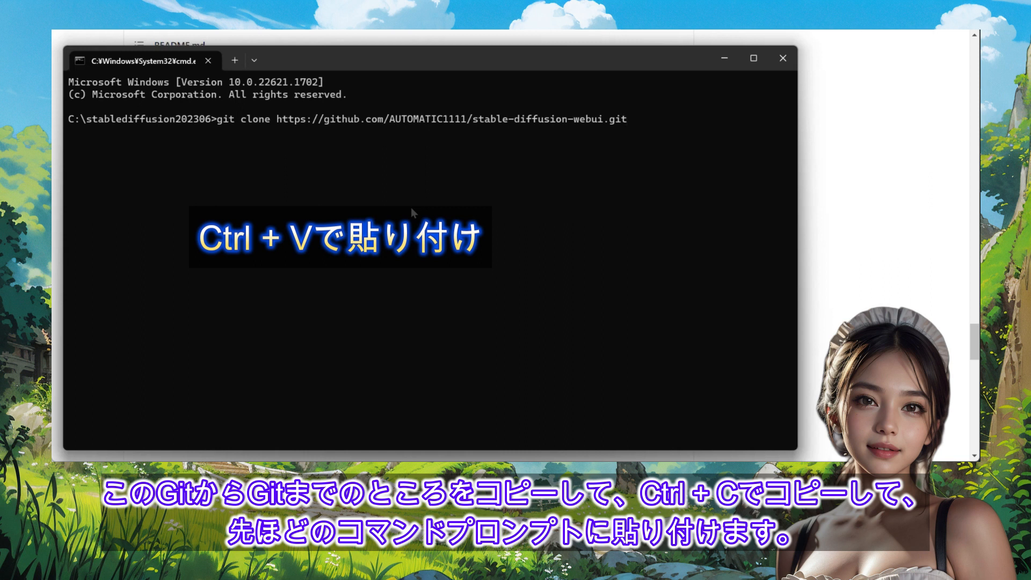
key("Return")
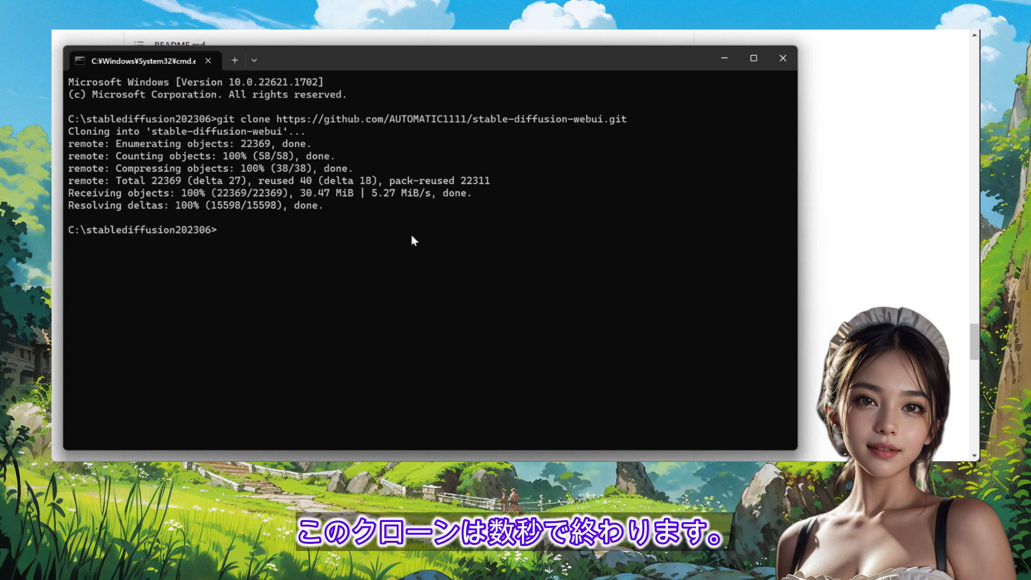
Minimize the command prompt and open the cloned stable-diffusion-webui folder in File Explorer
left_click(723, 59)
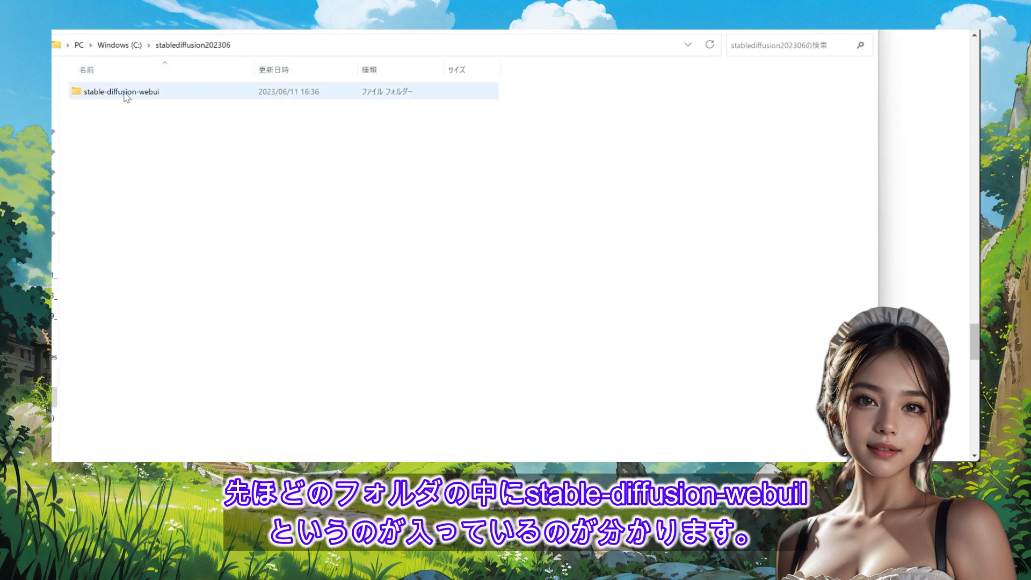
mouse_move(122, 101)
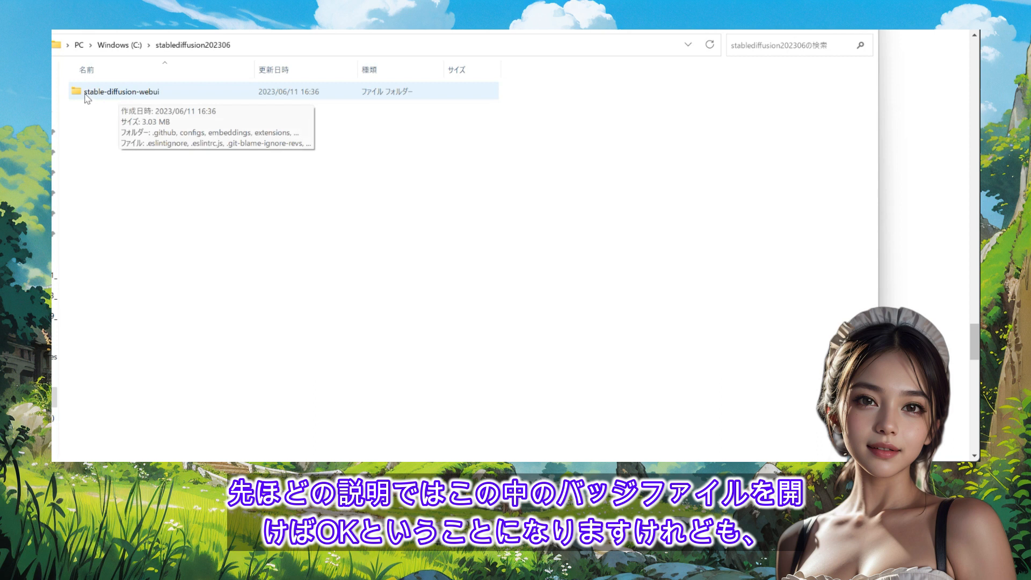
double_click(119, 93)
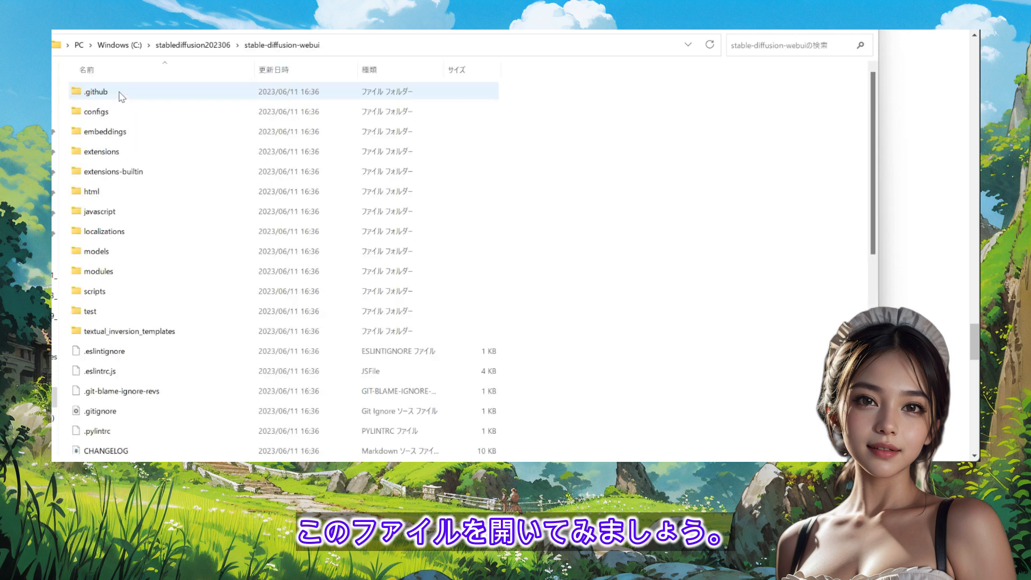
Open Windows Settings and search for "拡張子"
scroll(191, 245, "down", 6)
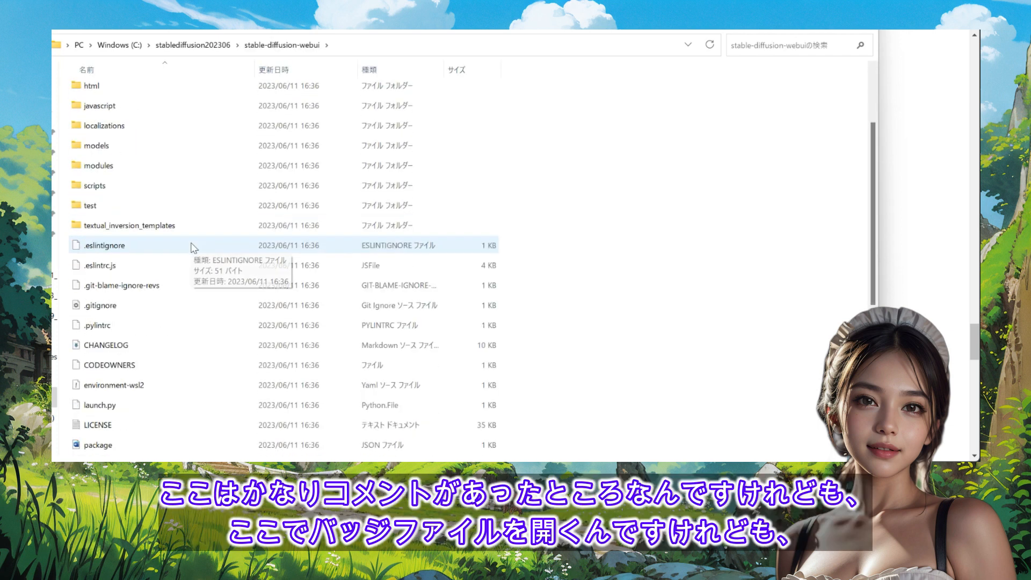
scroll(193, 248, "down", 1)
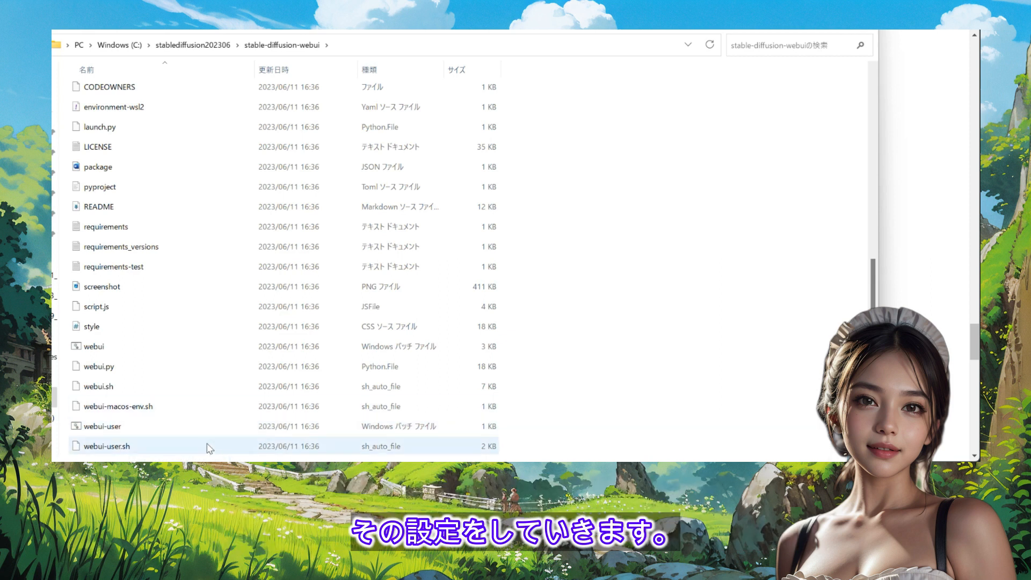
key("super")
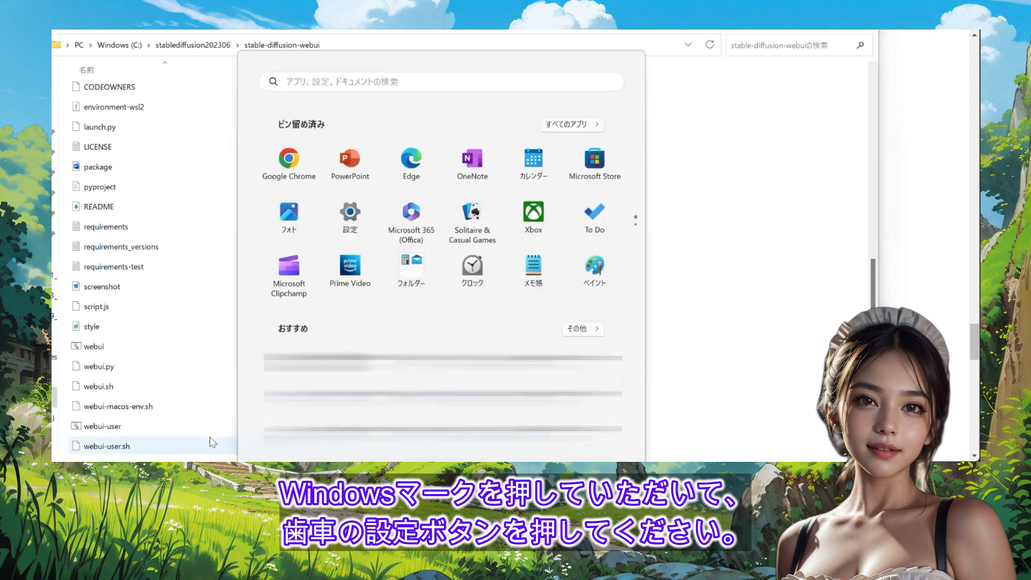
left_click(348, 215)
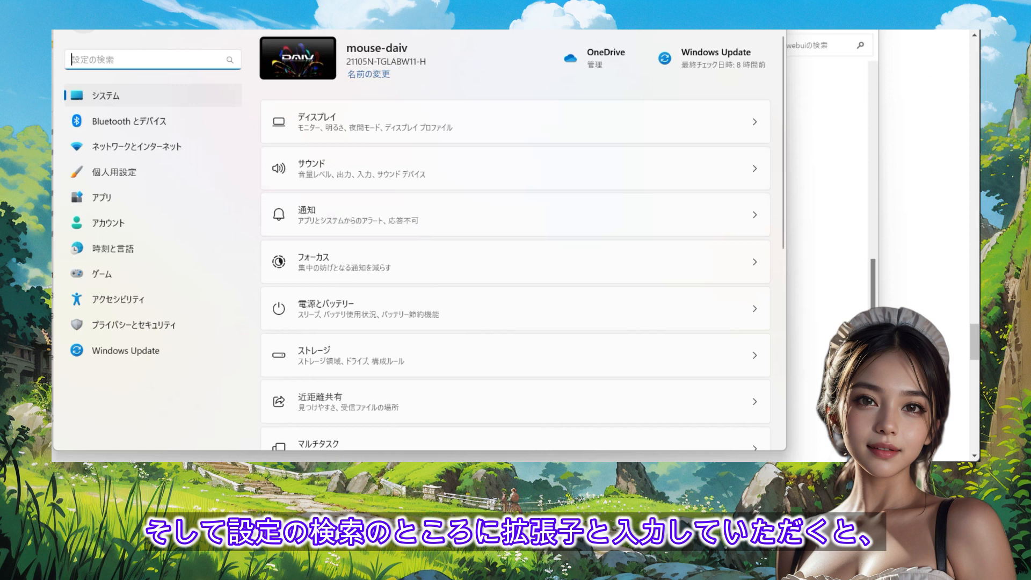
type("かくt")
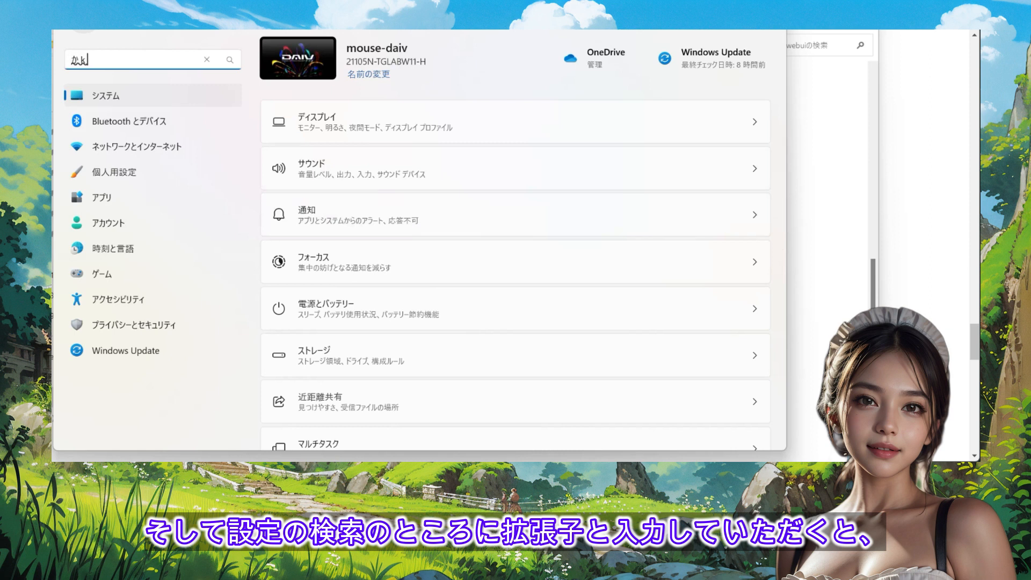
type("ちょうし")
key("space")
key("Return")
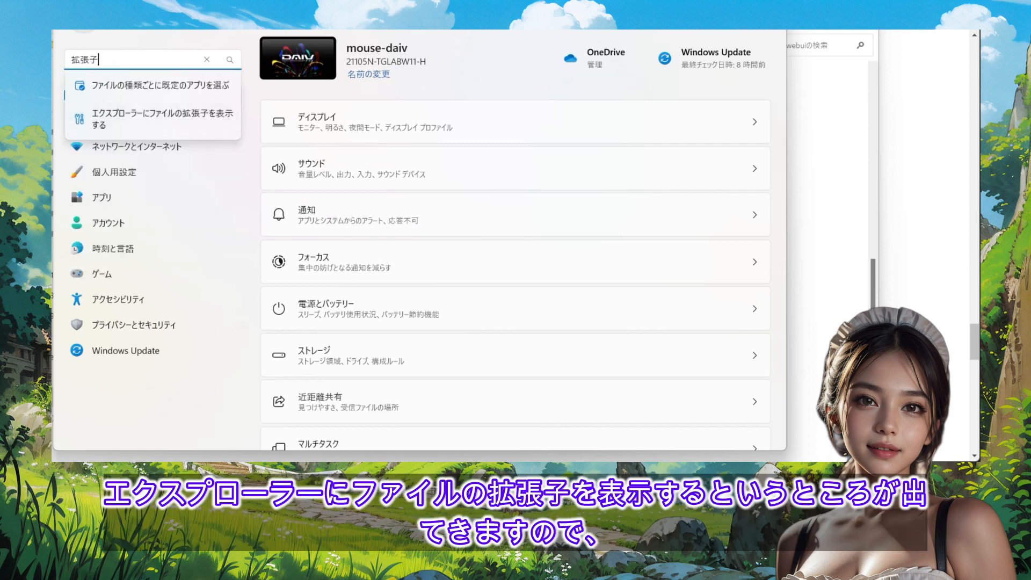
Open the Explorer file-extension setting, turn on "ファイル拡張子を表示する" and close Settings
left_click(171, 123)
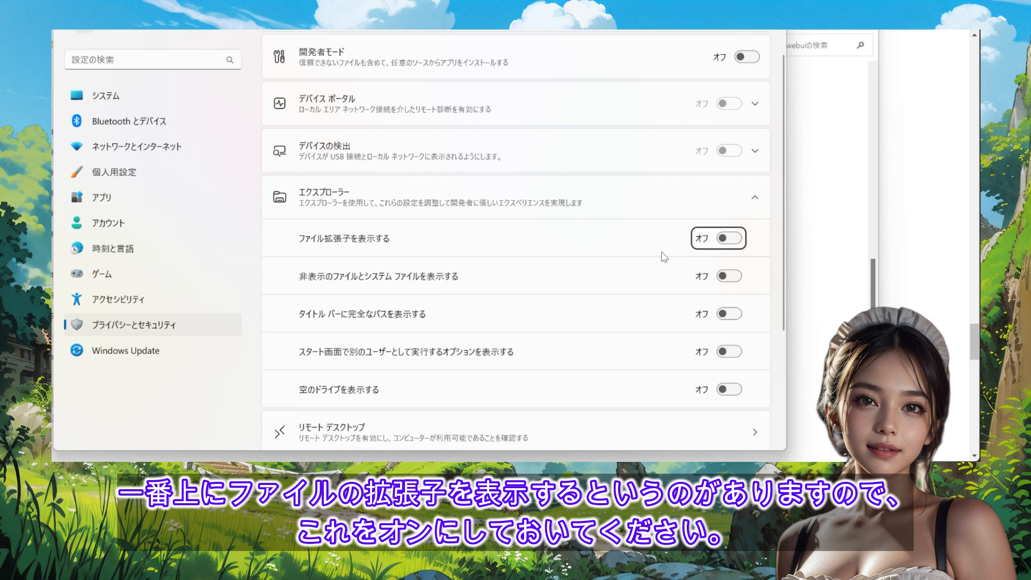
left_click(729, 243)
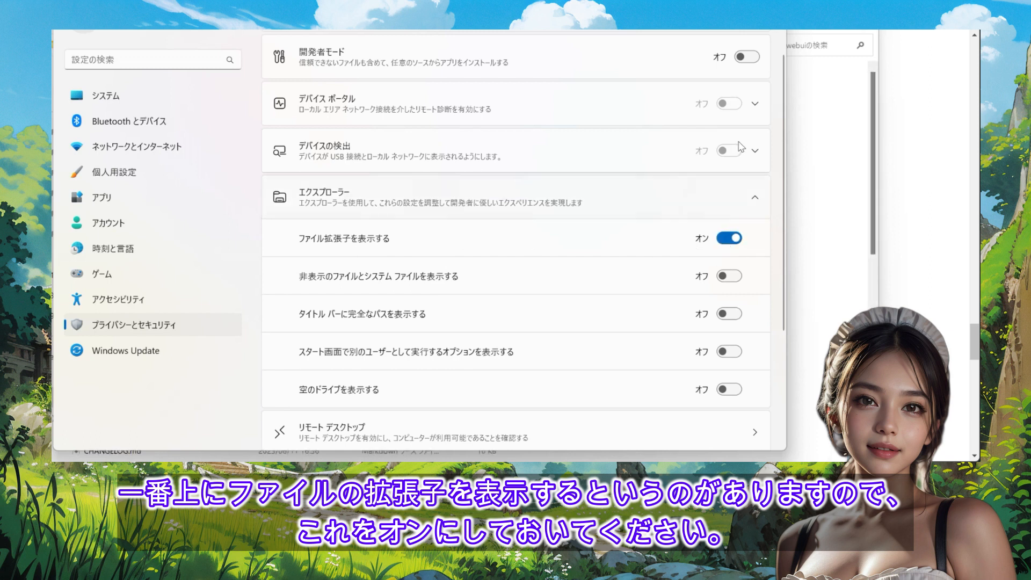
left_click(772, 11)
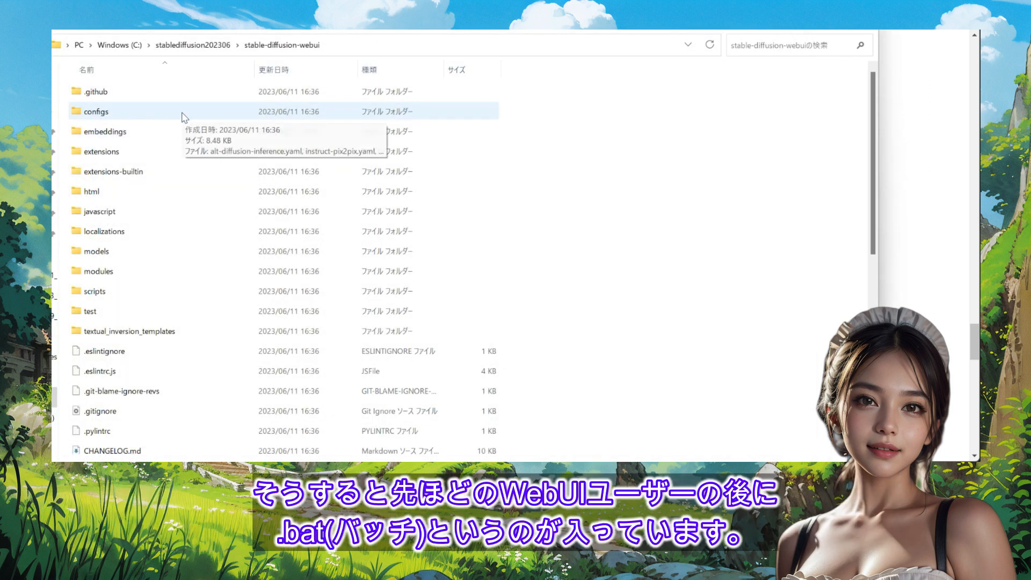
scroll(182, 135, "down", 3)
scroll(182, 138, "down", 4)
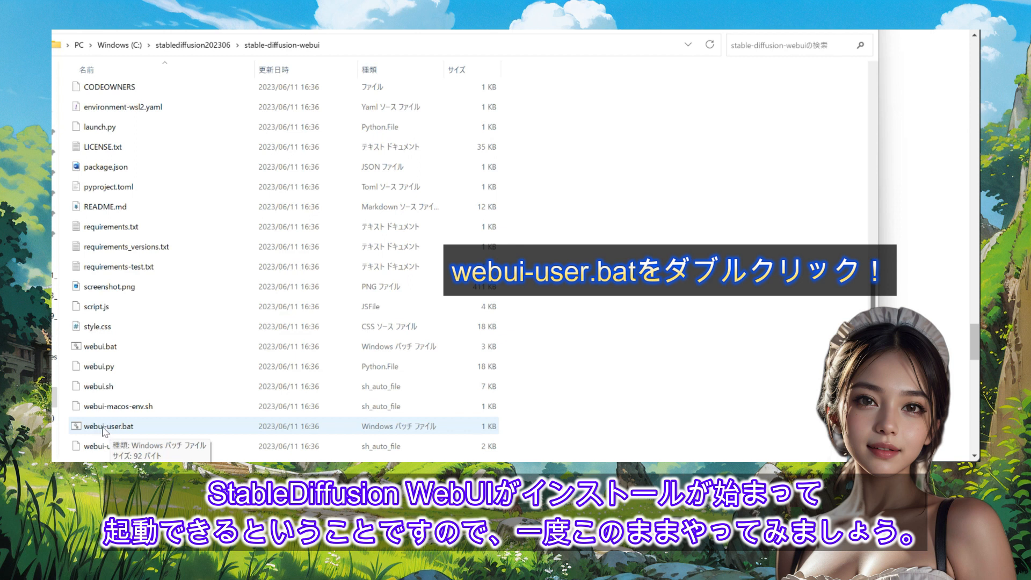
double_click(104, 429)
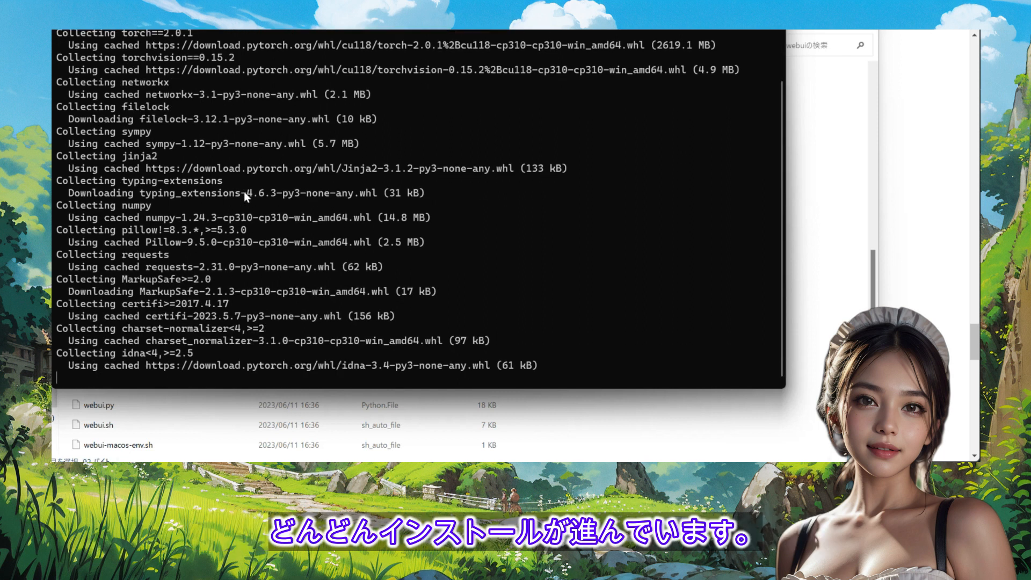
scroll(244, 192, "up", 4)
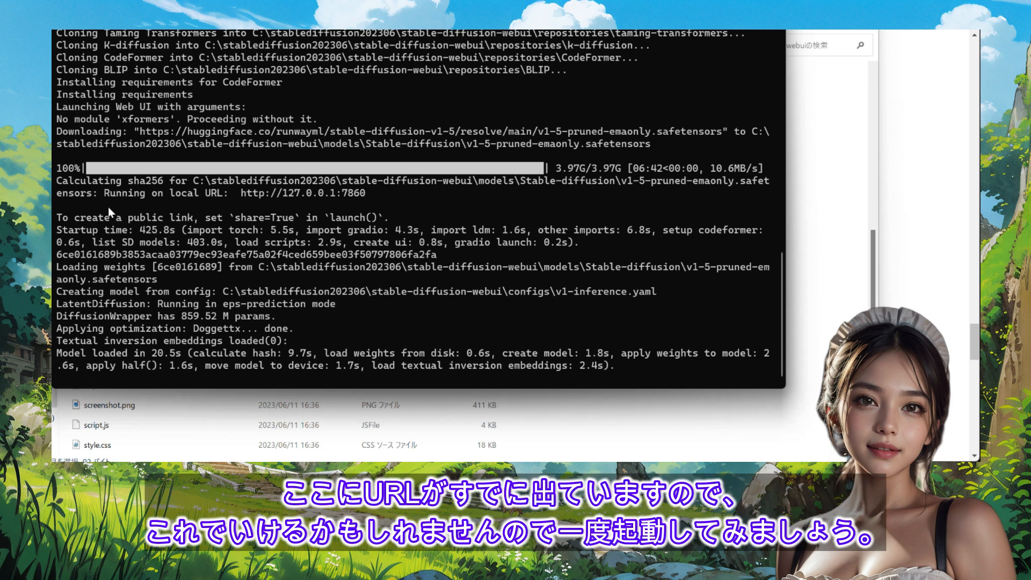
left_click(328, 195, "ctrl")
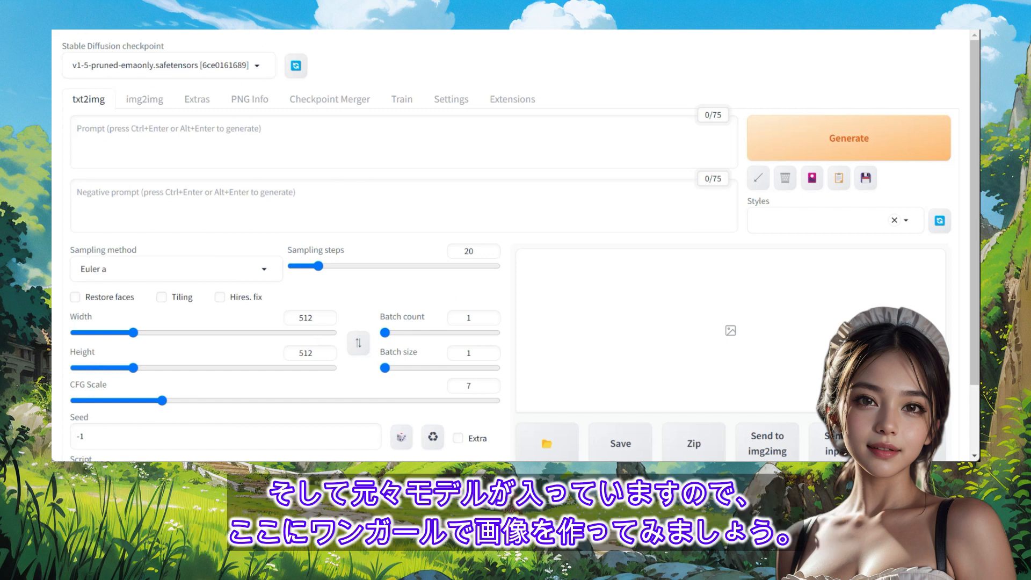
Generate a txt2img test image with the prompt "1girl", view it enlarged and close the enlarged view
type("1girl")
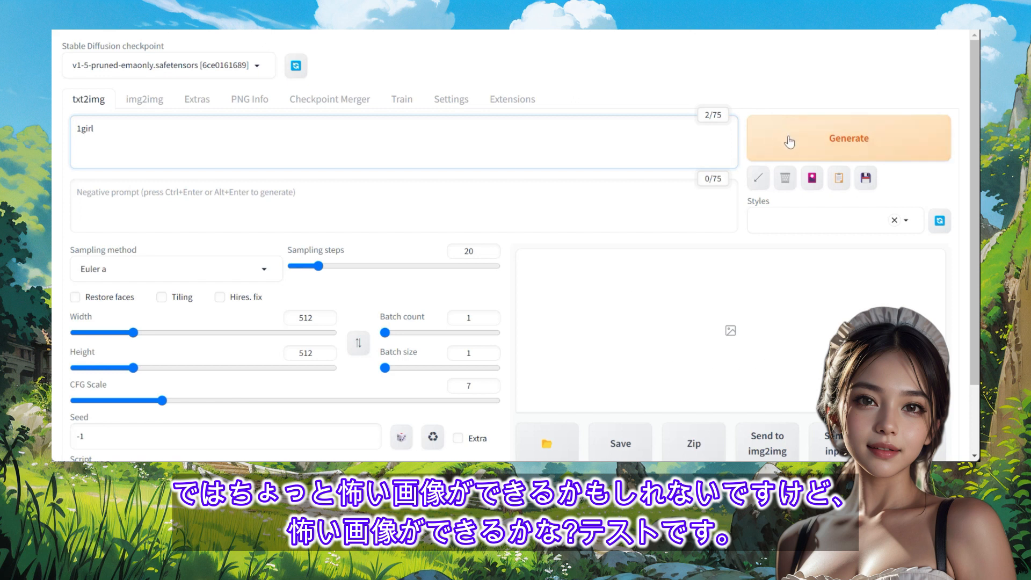
left_click(796, 153)
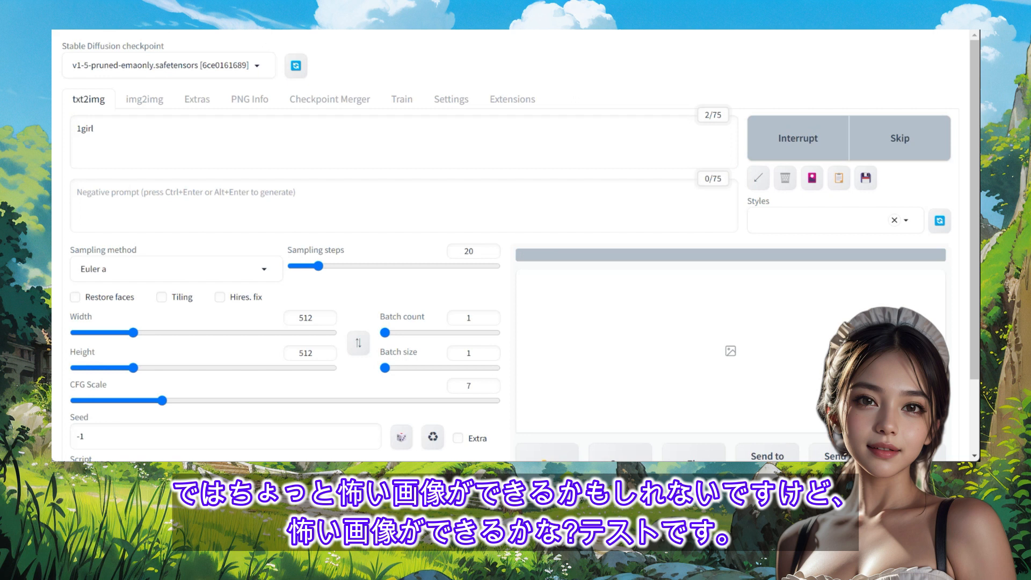
scroll(623, 269, "down", 1)
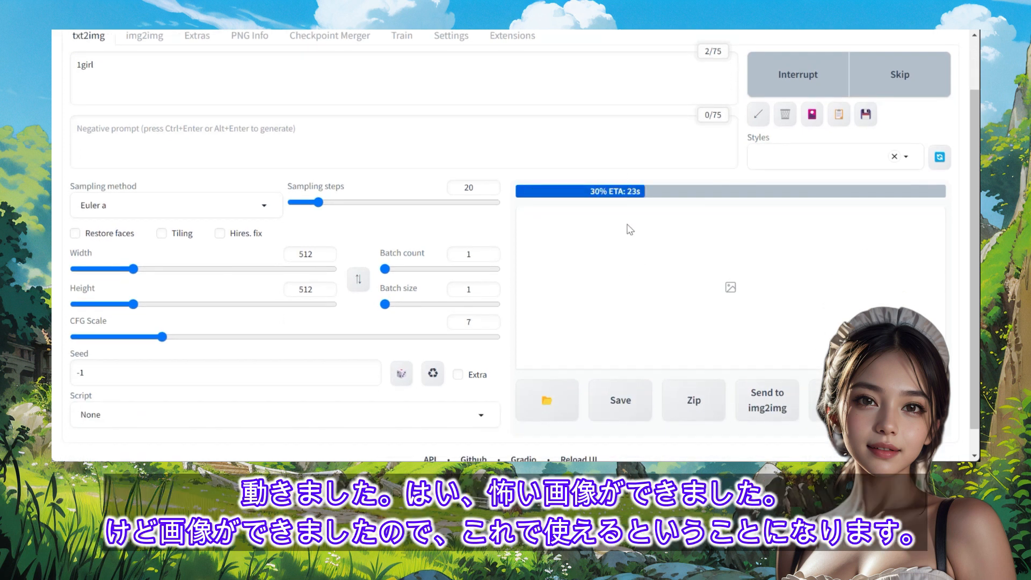
left_click(687, 286)
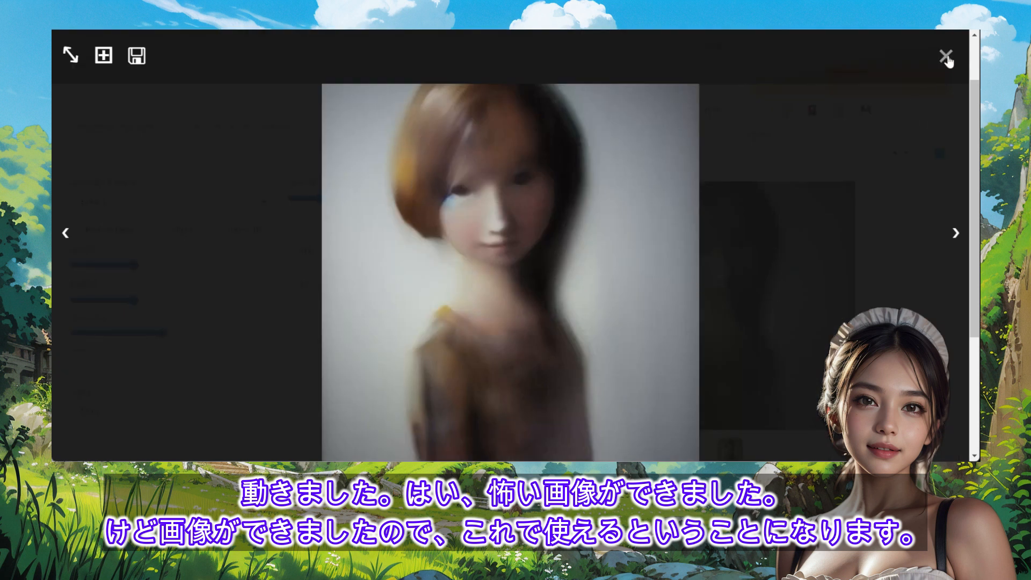
left_click(946, 57)
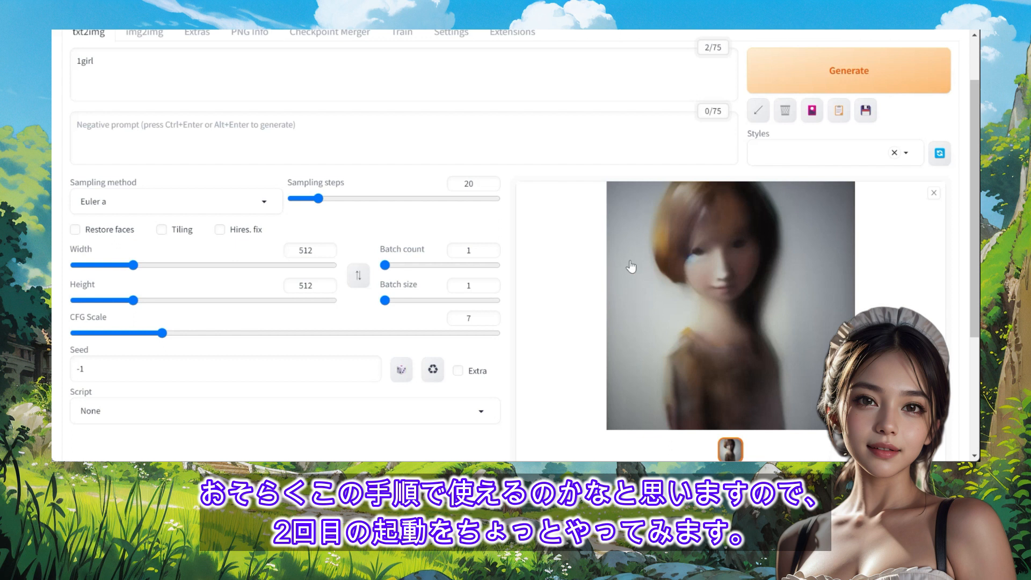
Close the web UI browser tab and shut down its command prompt window
key("ctrl+w")
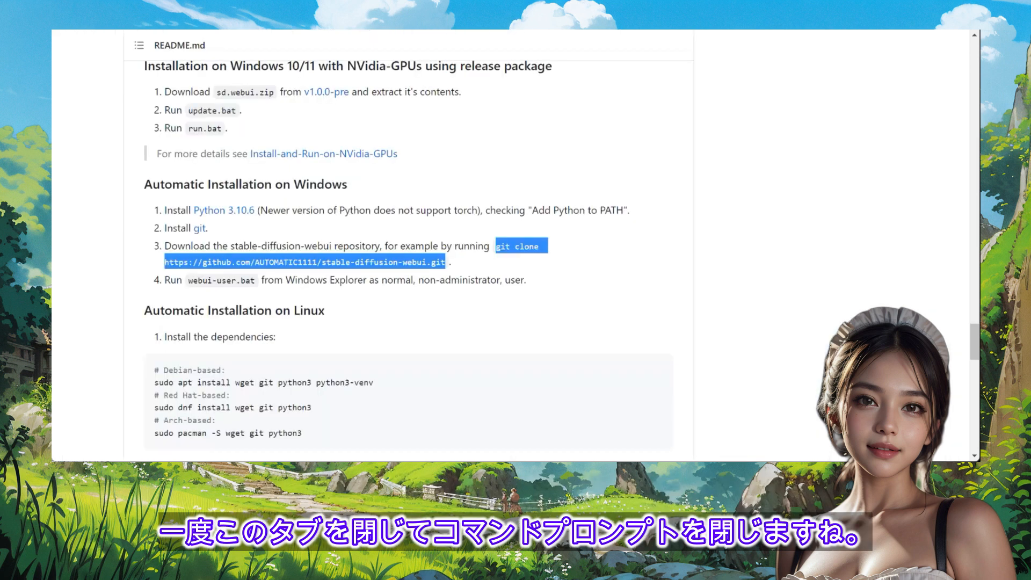
left_click(564, 521)
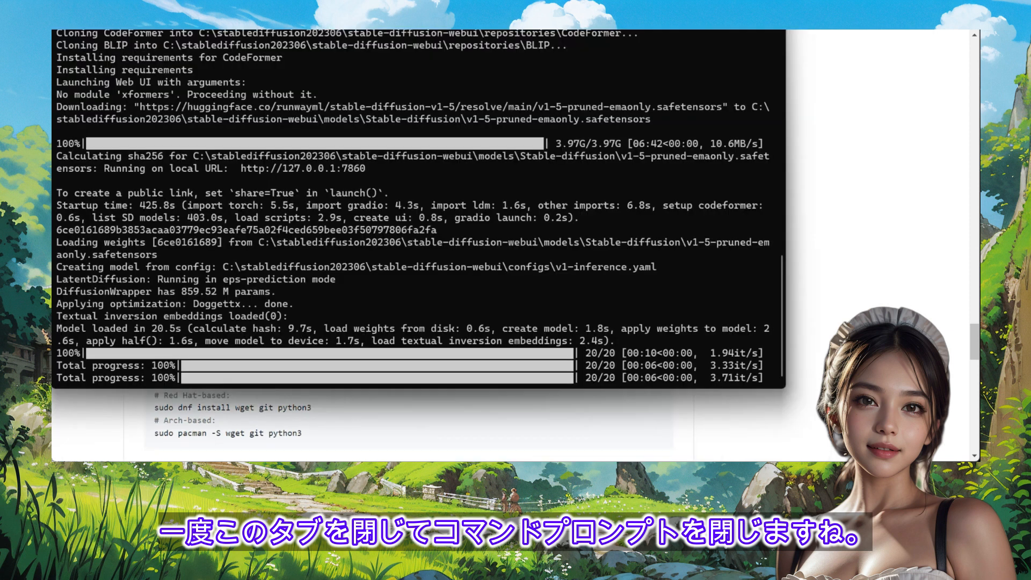
key("alt+F4")
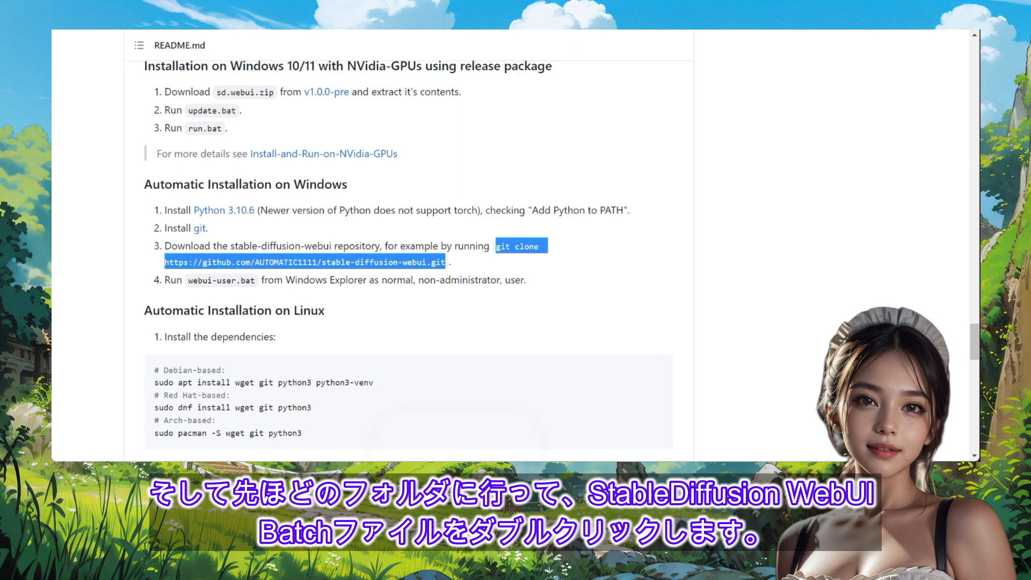
Return to the stable-diffusion-webui folder, launch webui-user.bat a second time and open the local URL it serves
key("alt+Tab")
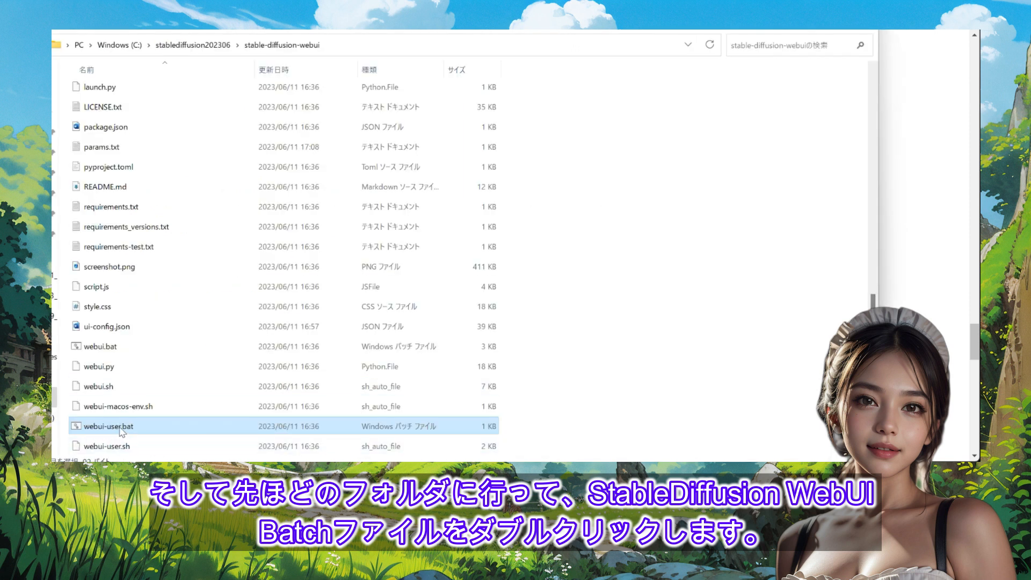
double_click(106, 426)
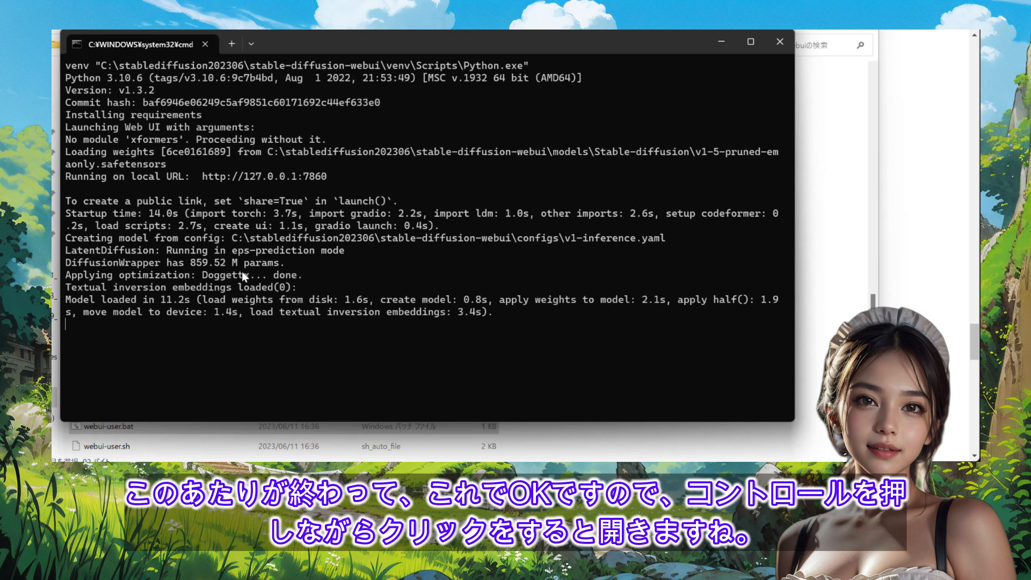
left_click(279, 177, "ctrl")
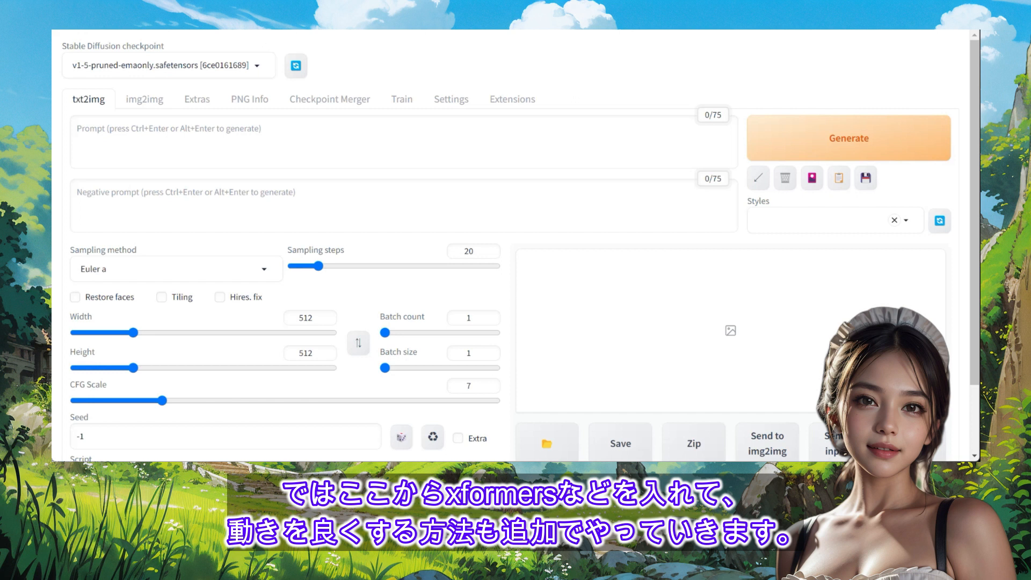
Close the relaunched web UI's browser tab and its console window
key("ctrl+w")
left_click(611, 473)
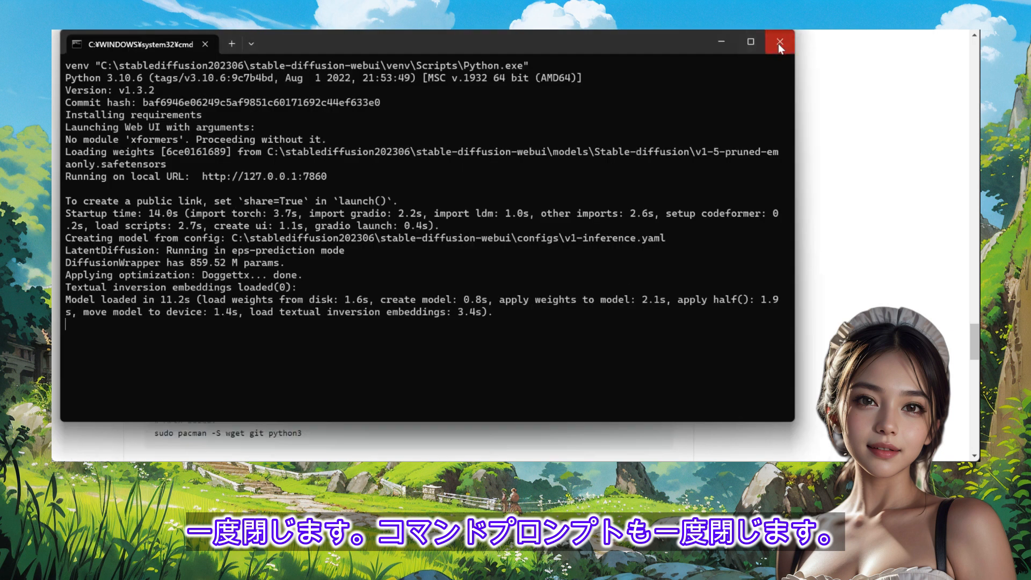
left_click(779, 45)
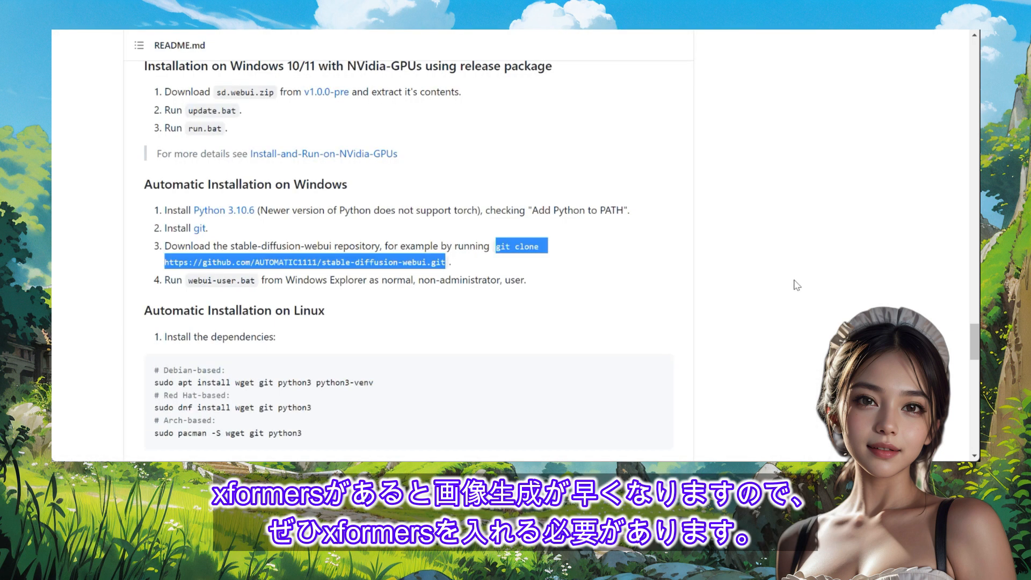
Go back to the stable-diffusion-webui folder and open webui-user.bat for editing in Notepad
left_click(772, 280)
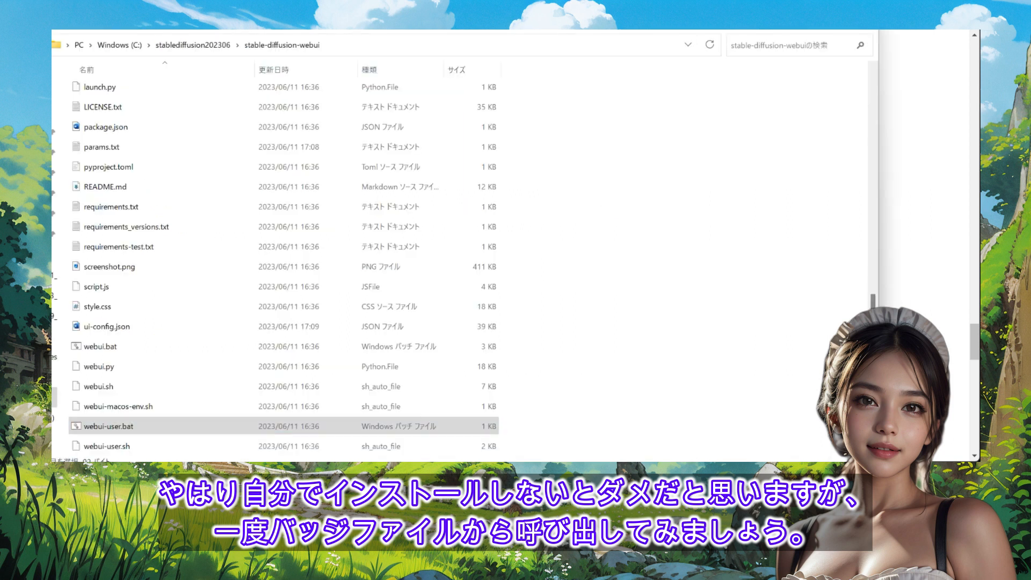
left_click(121, 427)
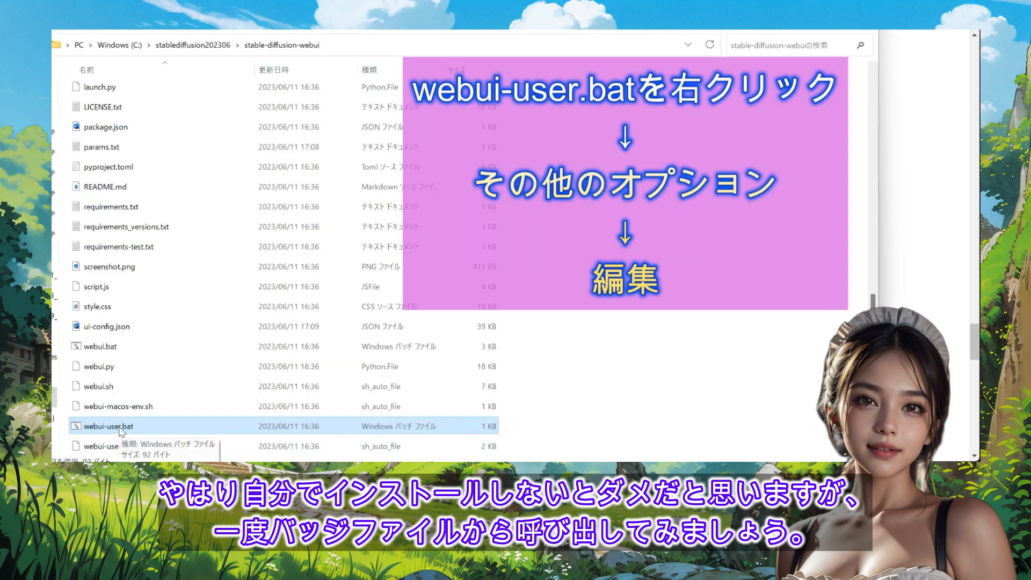
right_click(120, 428)
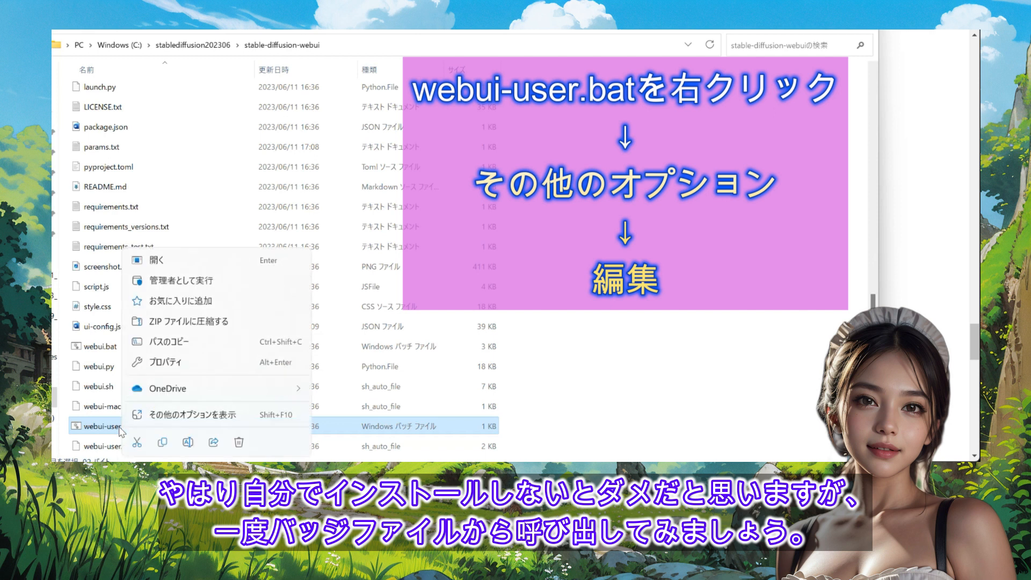
left_click(183, 419)
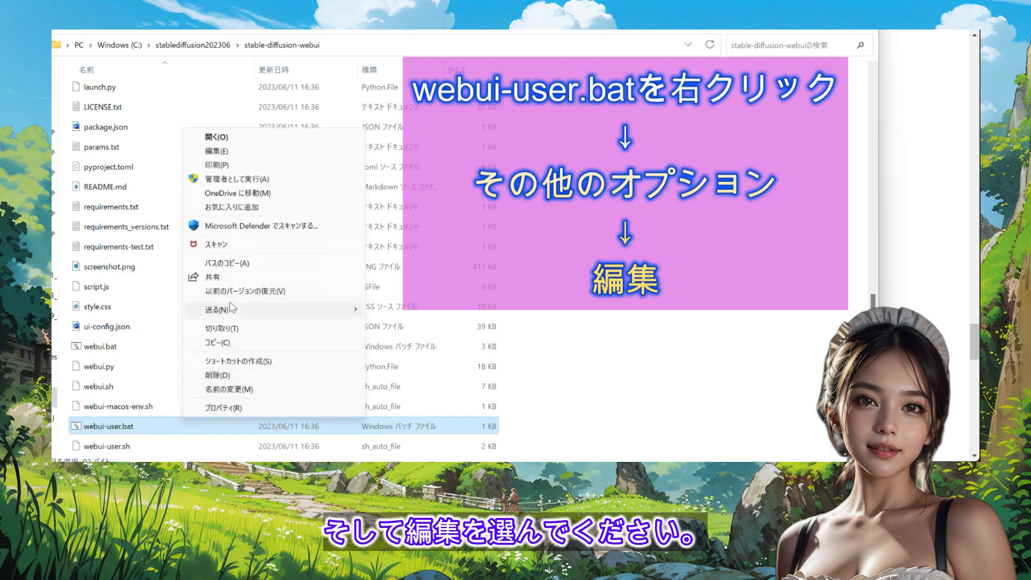
left_click(246, 154)
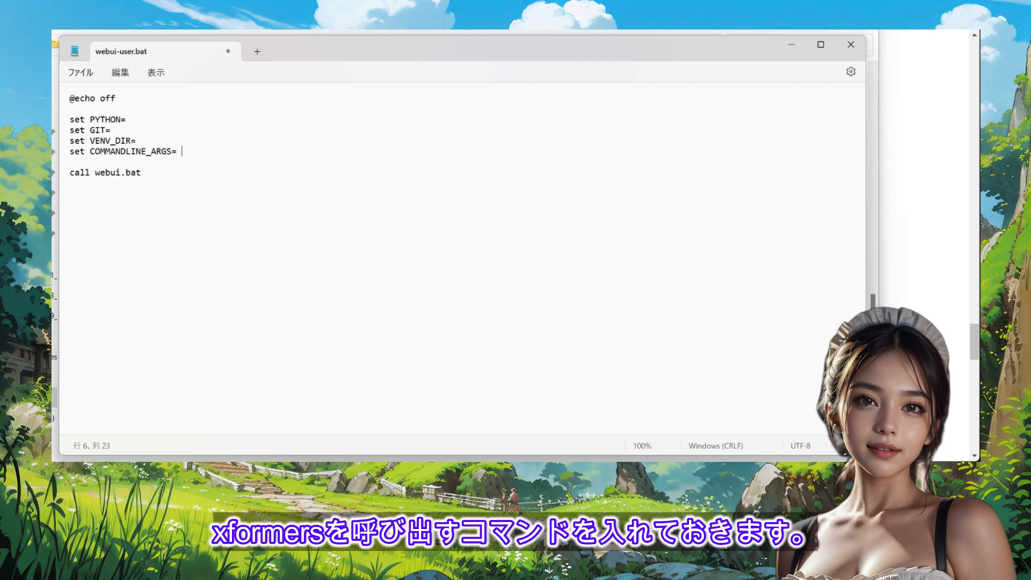
Add --xformers to the "set COMMANDLINE_ARGS=" line of webui-user.bat, save the file and close Notepad
type("--xformers")
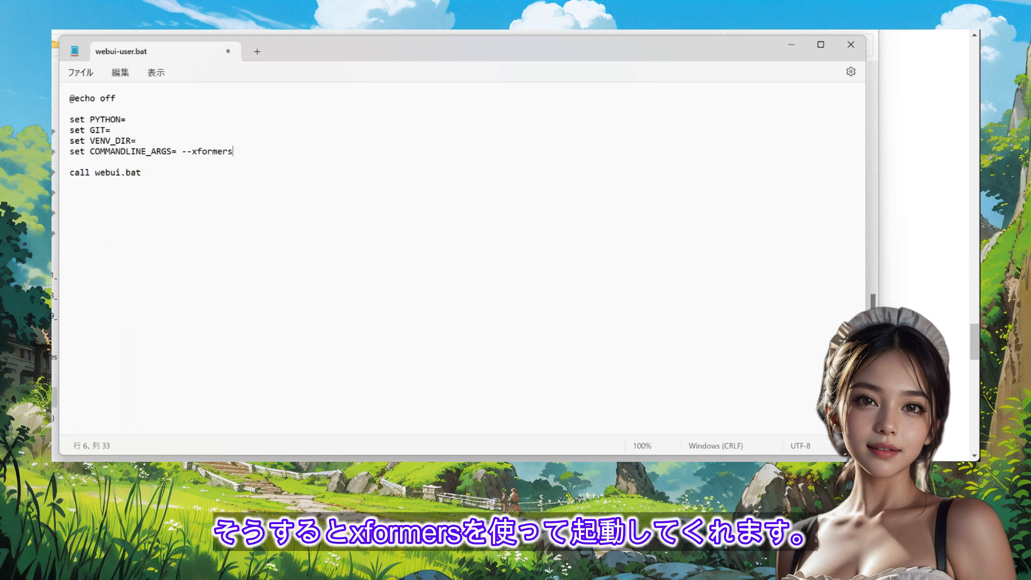
left_click(82, 74)
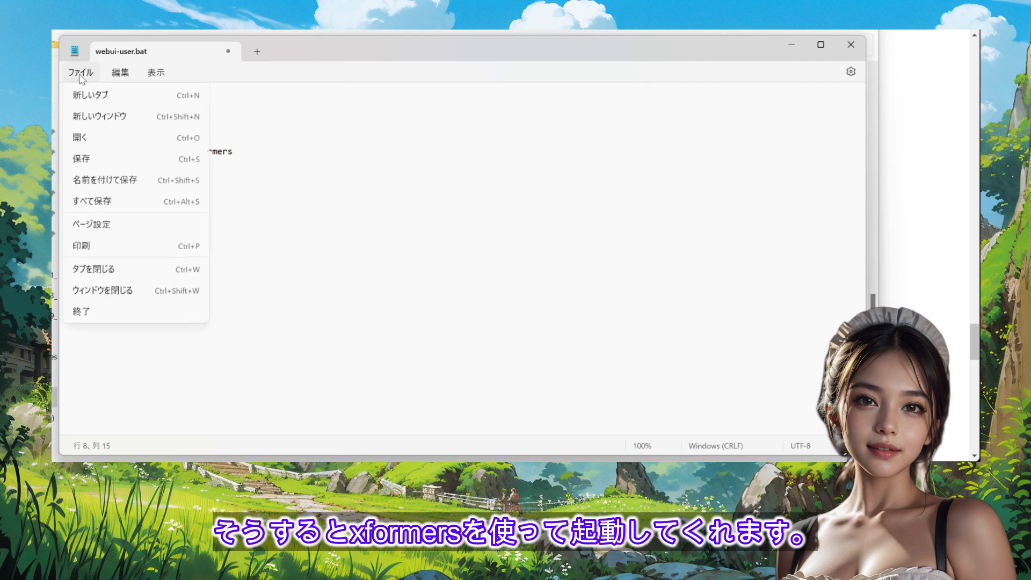
left_click(100, 159)
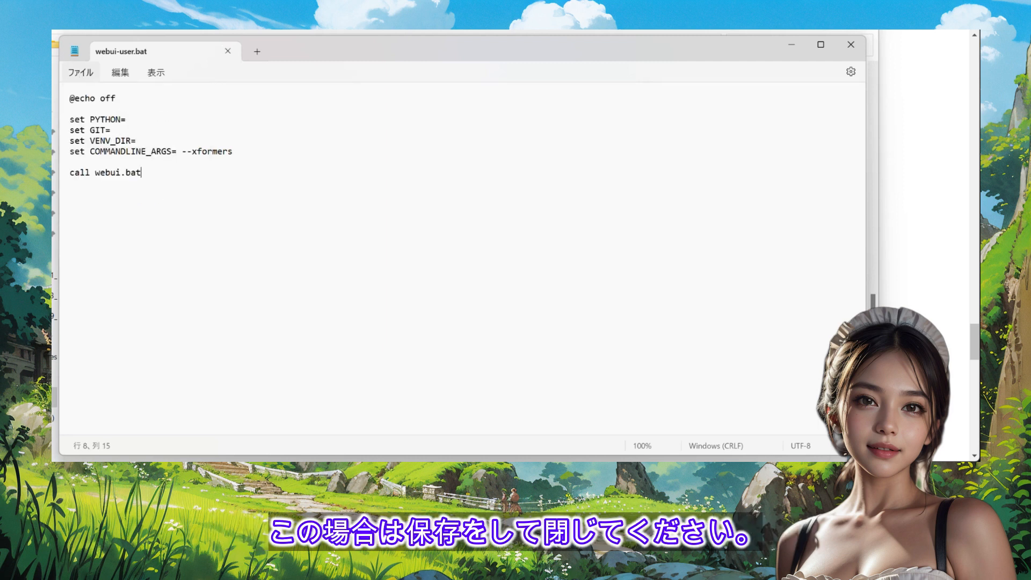
left_click(850, 44)
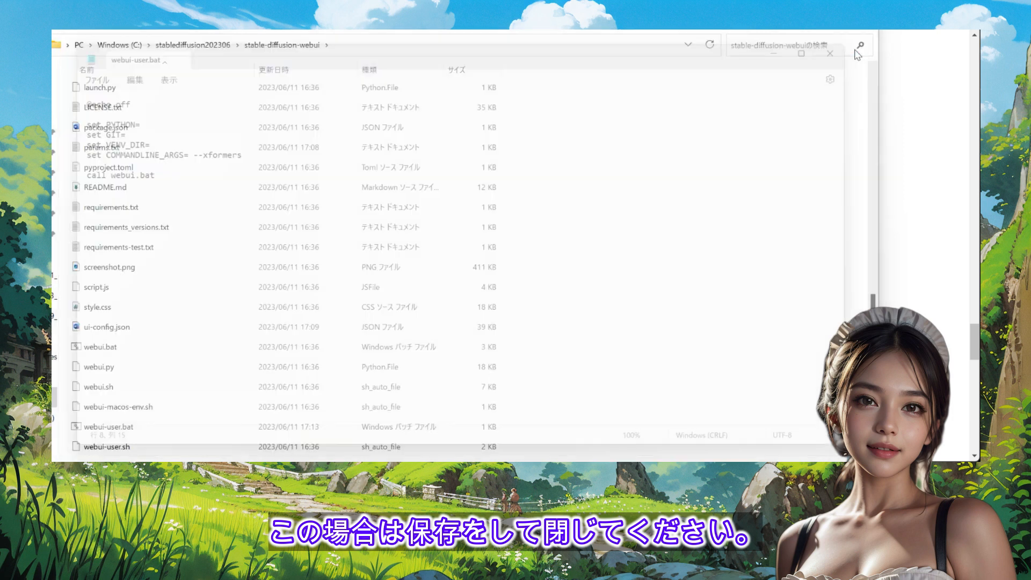
double_click(102, 427)
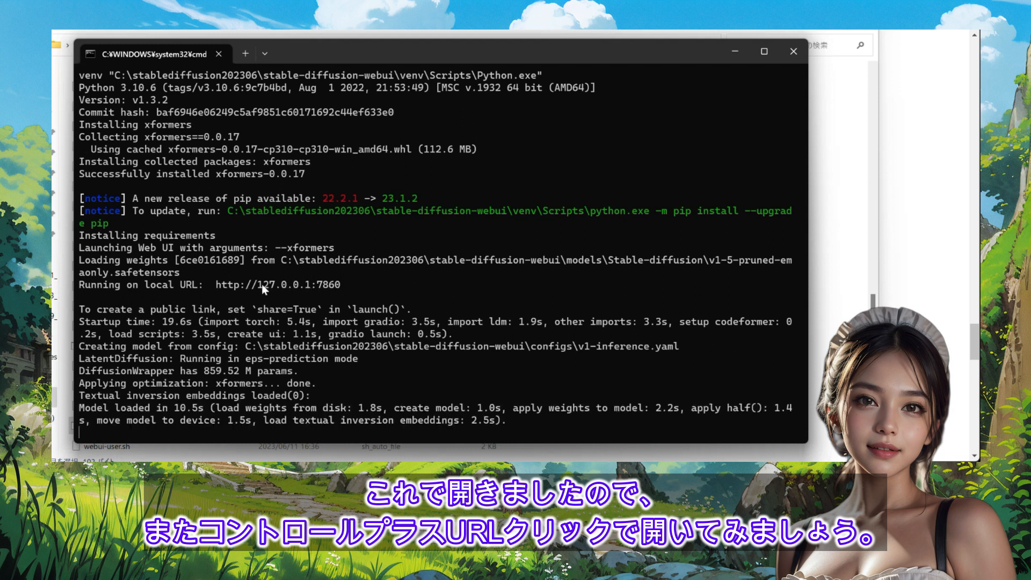
left_click(289, 289, "ctrl")
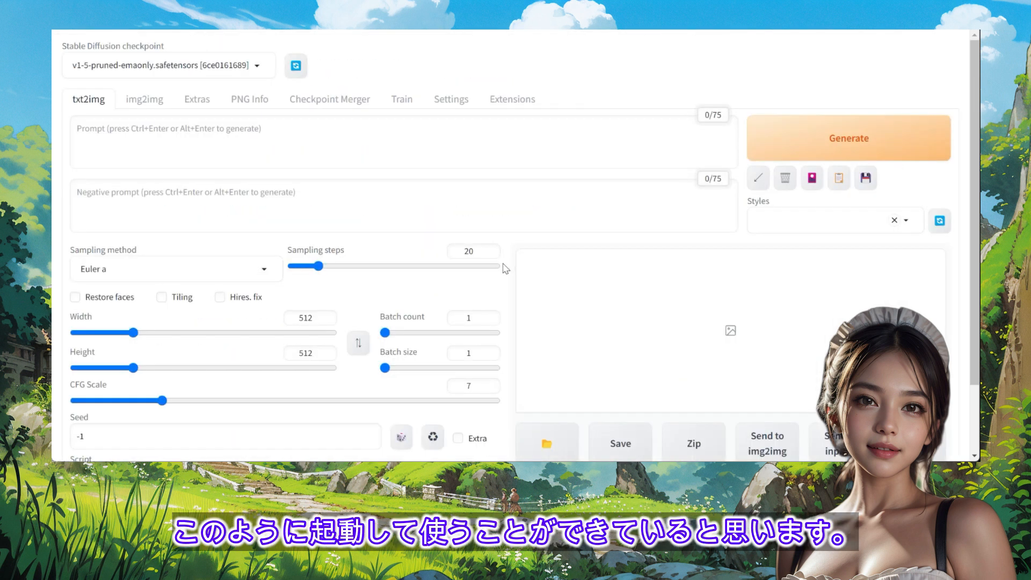
Generate a txt2img image from the prompt "1girl" and look over the result and its generation details
type("1girl")
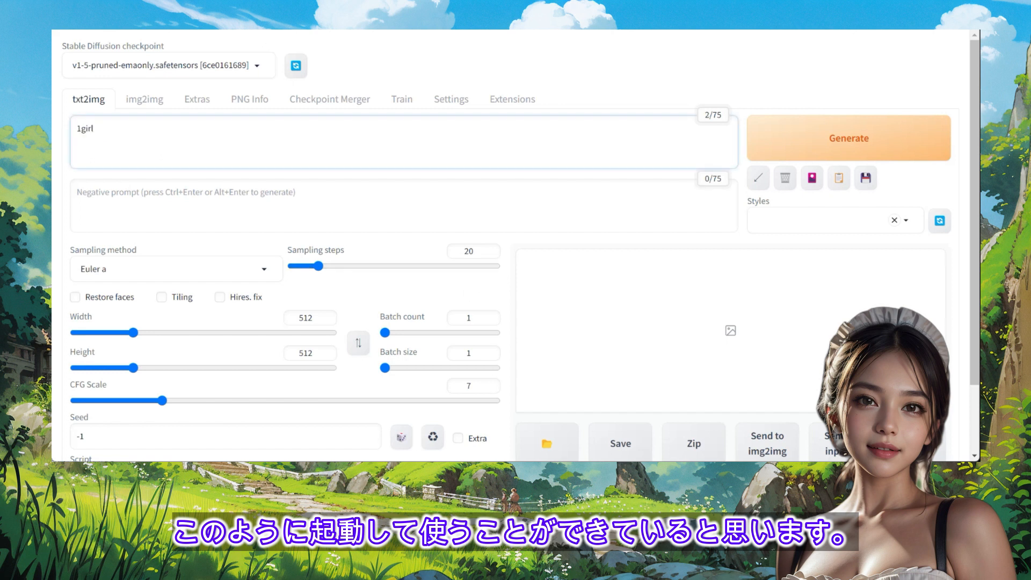
left_click(859, 150)
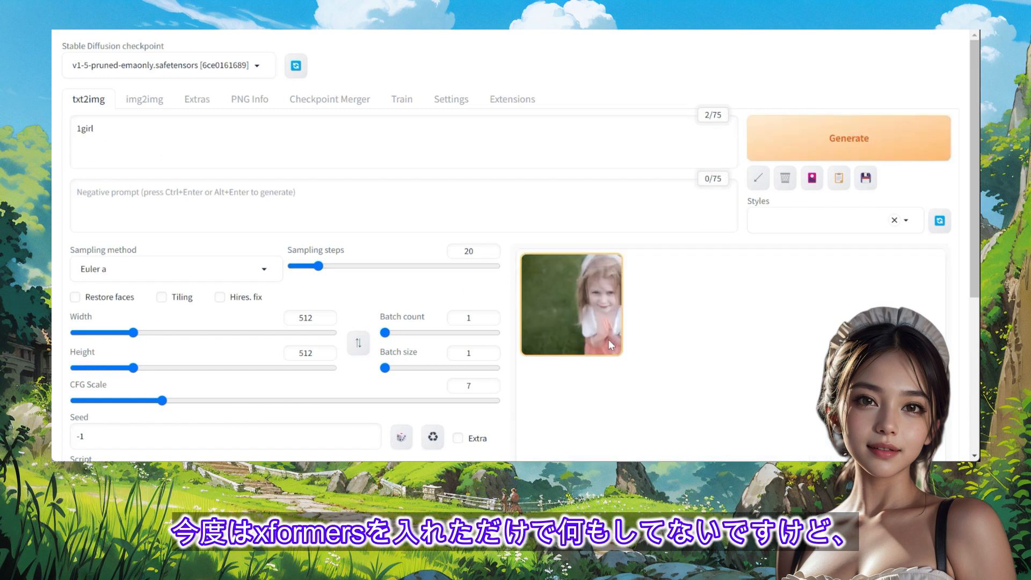
scroll(610, 340, "down", 5)
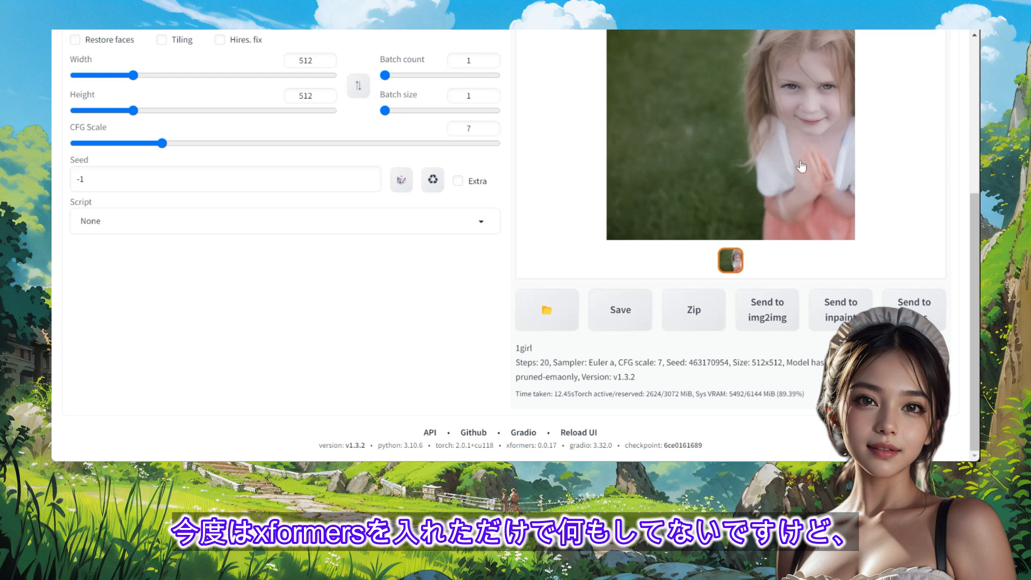
scroll(605, 247, "up", 4)
scroll(607, 269, "up", 2)
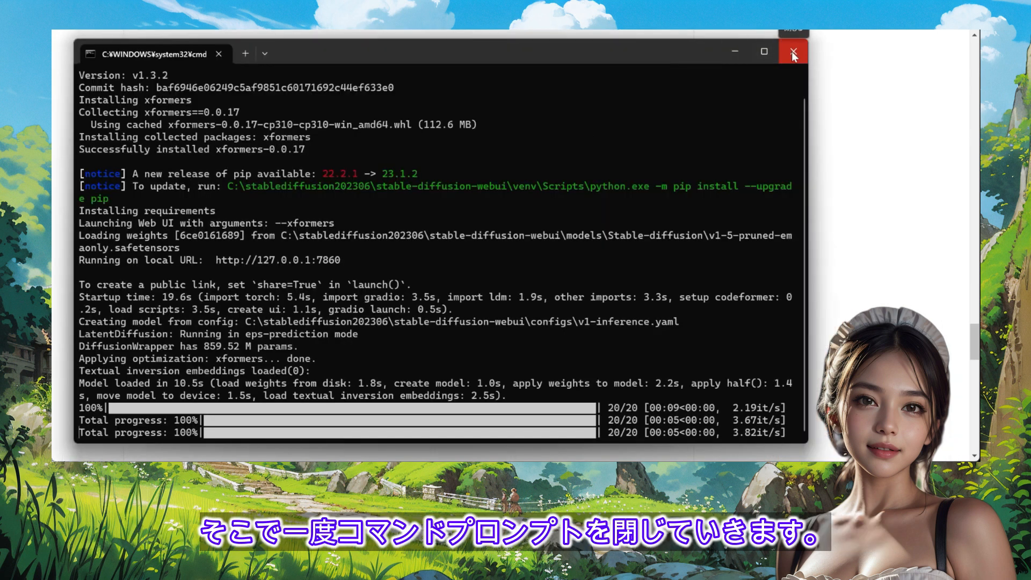
Close the web UI's console window and open webui-user.bat for editing in Notepad
left_click(792, 52)
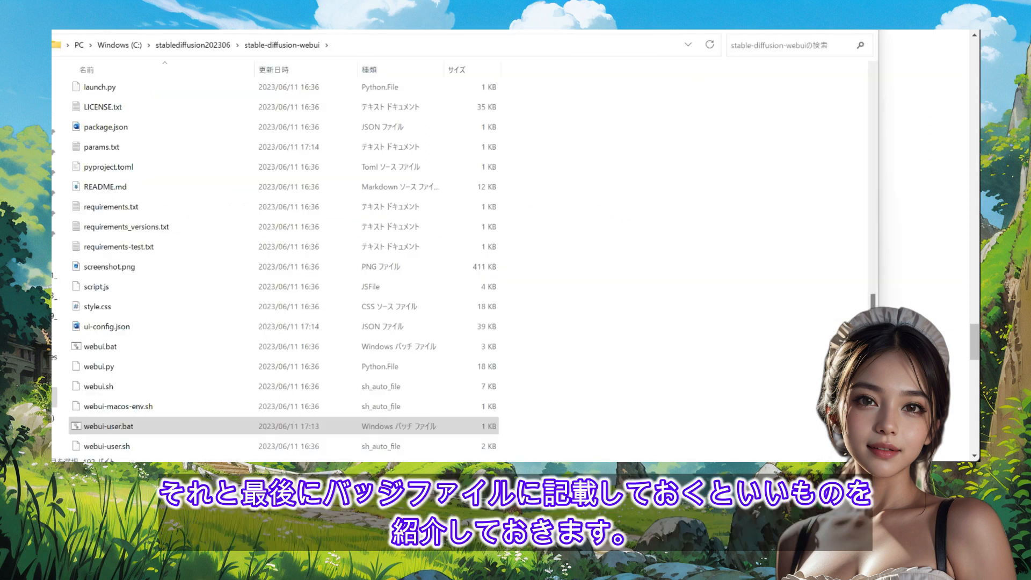
left_click(128, 429)
right_click(128, 429)
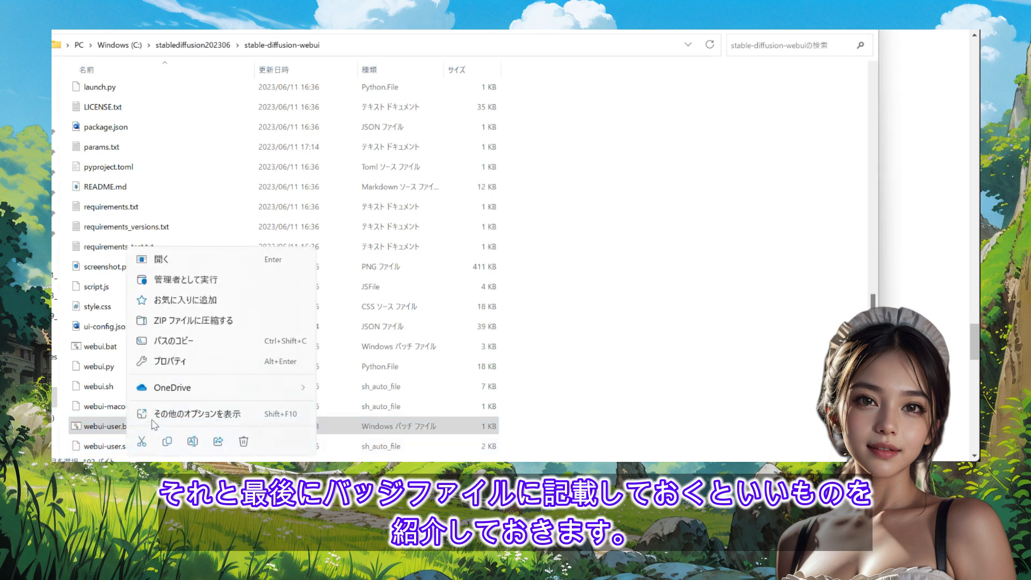
left_click(183, 412)
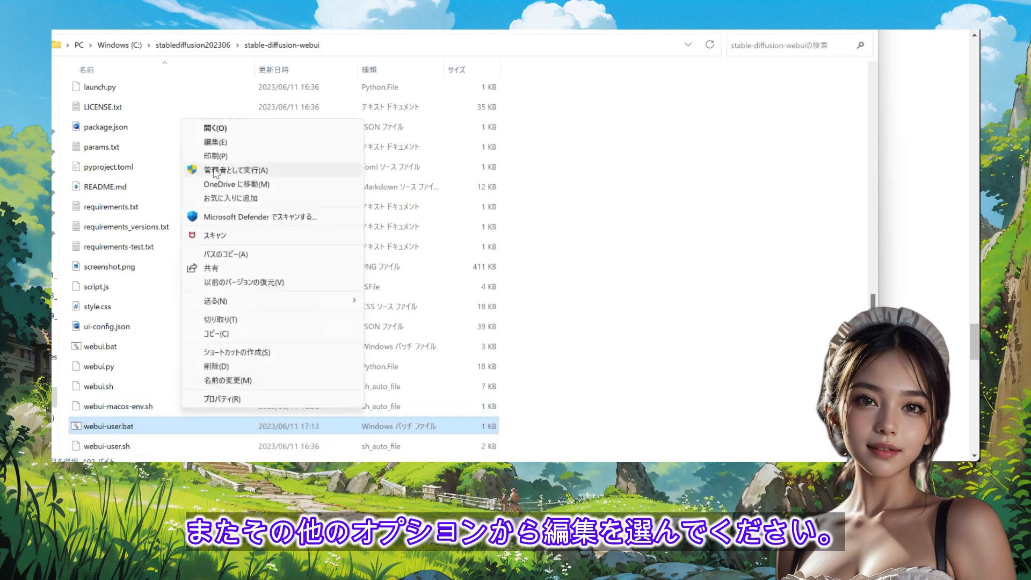
left_click(234, 143)
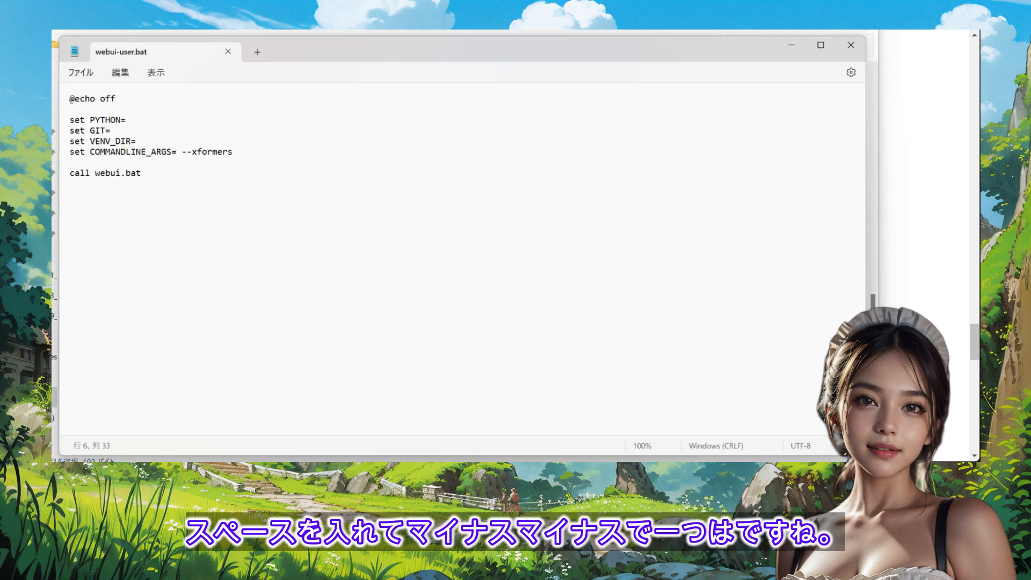
Append --opt-sdp-attention after --xformers on the "set COMMANDLINE_ARGS=" line
type("--")
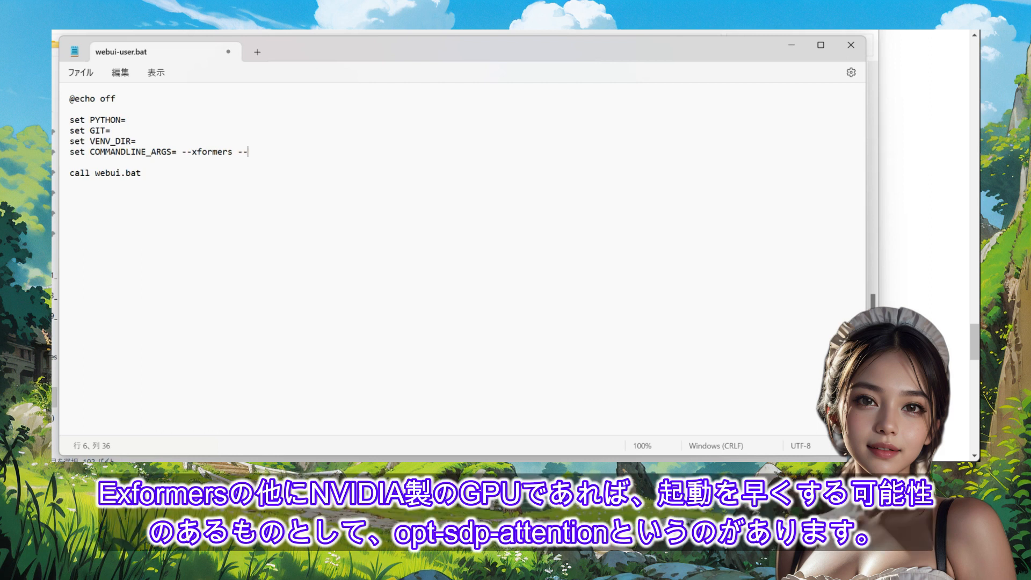
type("--opt-sdp-attention")
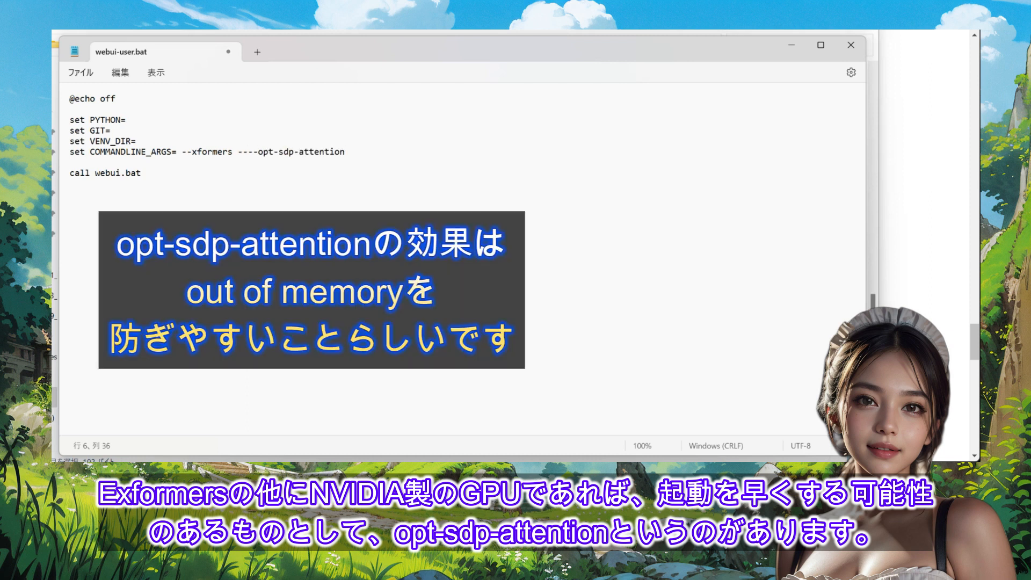
key("BackSpace")
key("BackSpace")
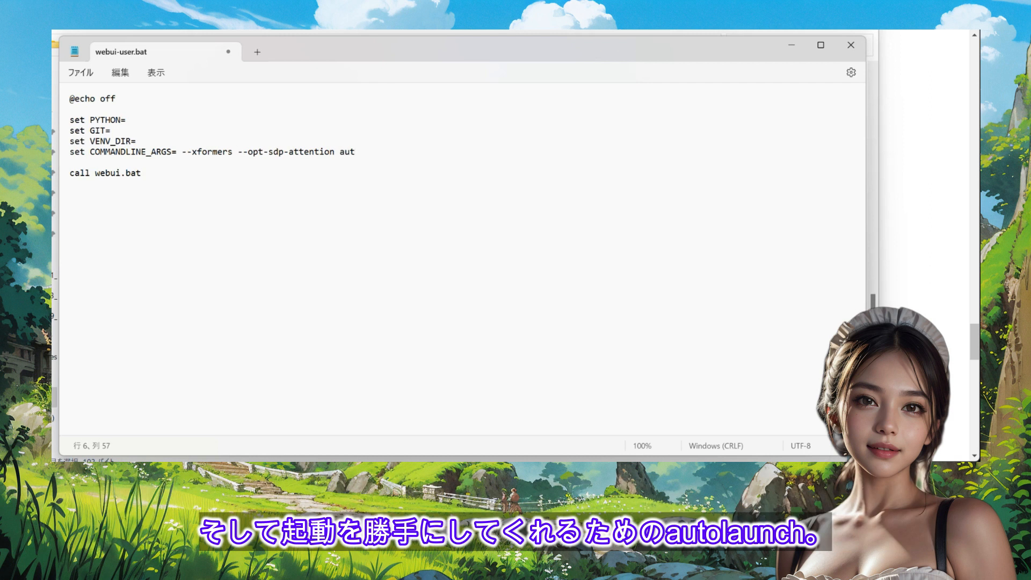
Append the arguments --autlaunch and --medvram to the "set COMMANDLINE_ARGS=" line
type("launch")
left_click(340, 152)
type("--")
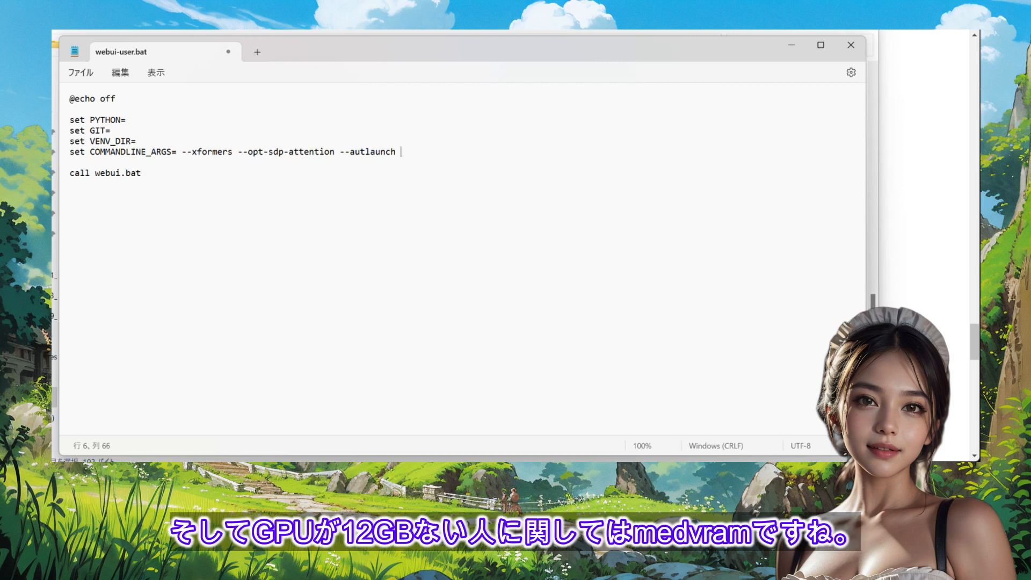
type("--med")
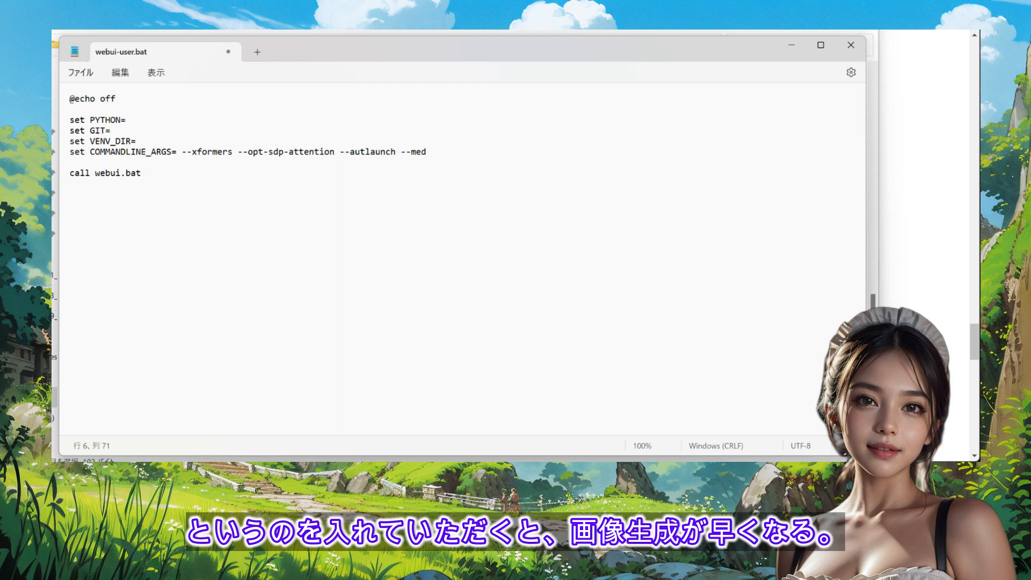
type("vram")
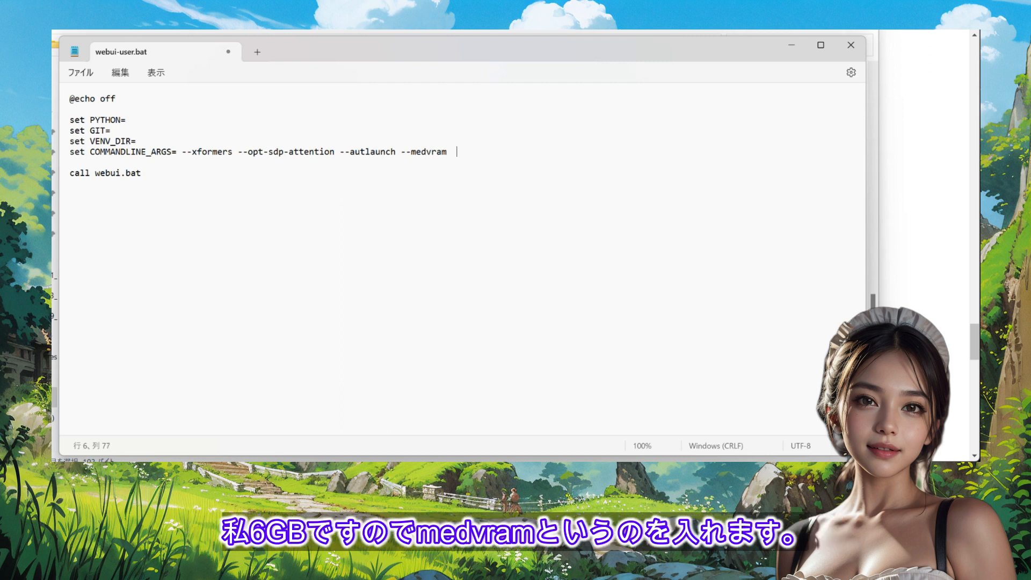
Correct the launch argument's spelling to --autolaunch and append --theme black at the end of the COMMANDLINE_ARGS line
left_click(365, 151)
type("o")
left_click(70, 163)
left_click(462, 152)
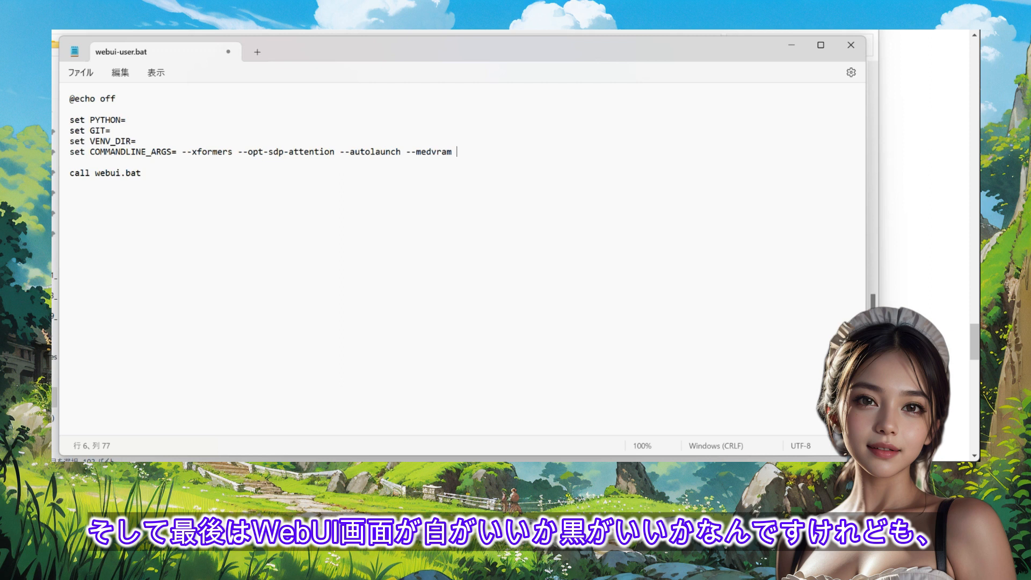
type("--")
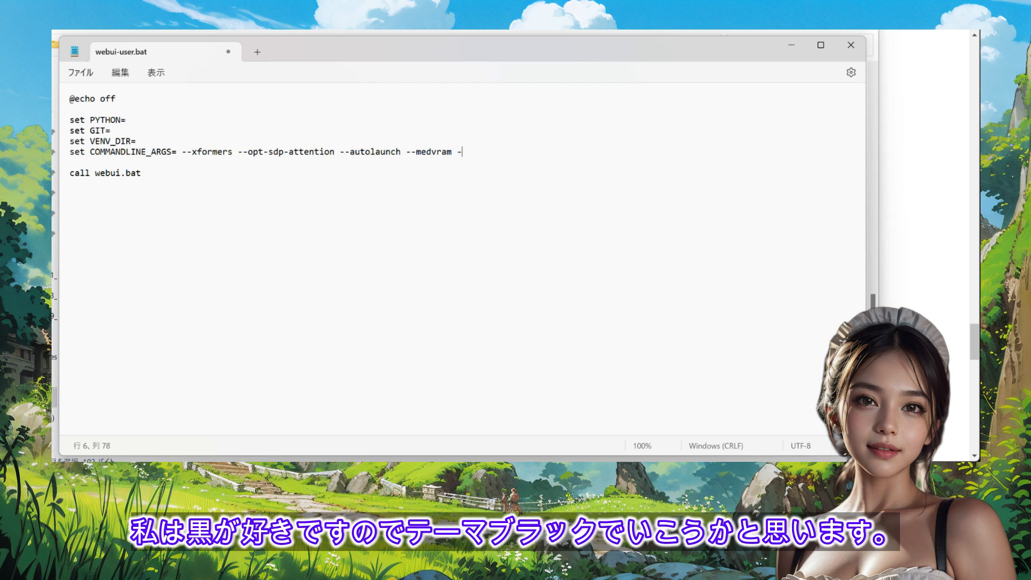
type("theme black")
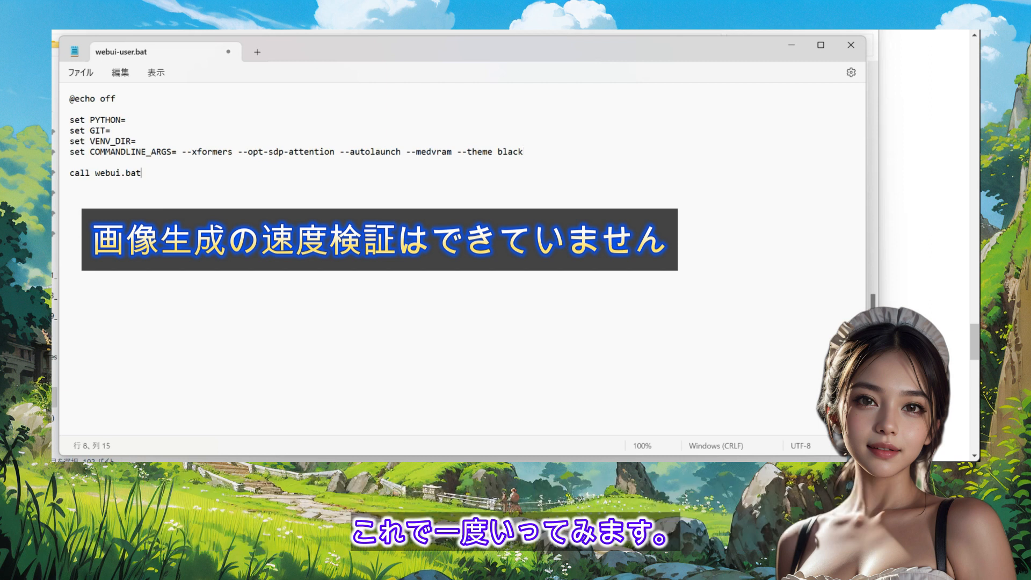
Save webui-user.bat, close Notepad and launch the batch file from the folder
left_click(80, 73)
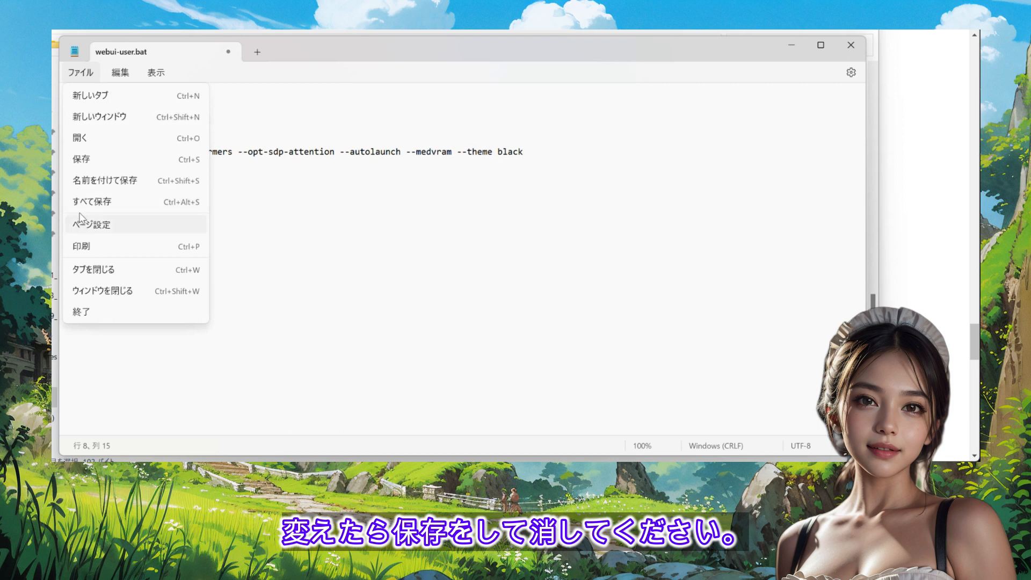
left_click(80, 159)
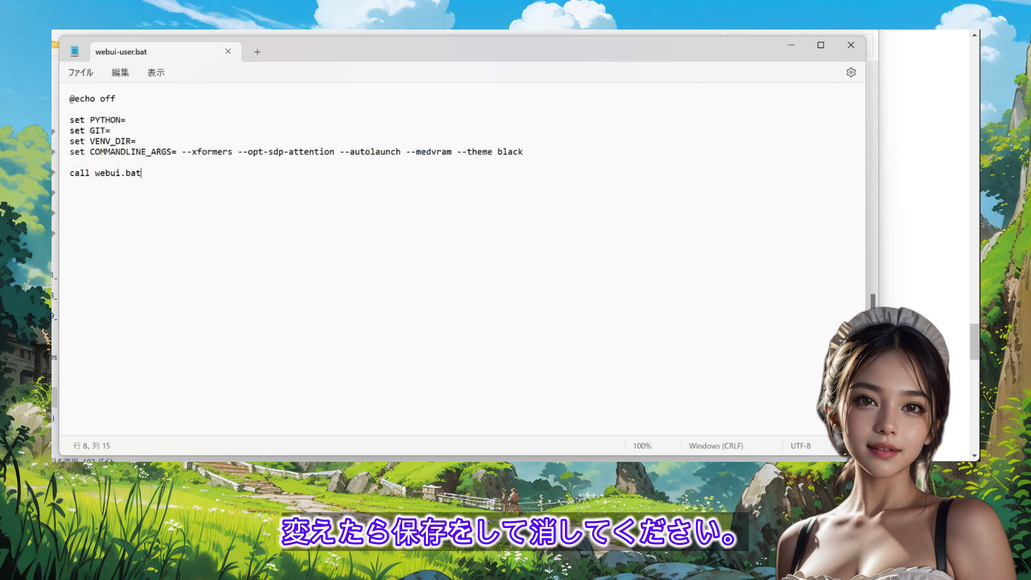
left_click(850, 45)
left_click(84, 427)
double_click(83, 427)
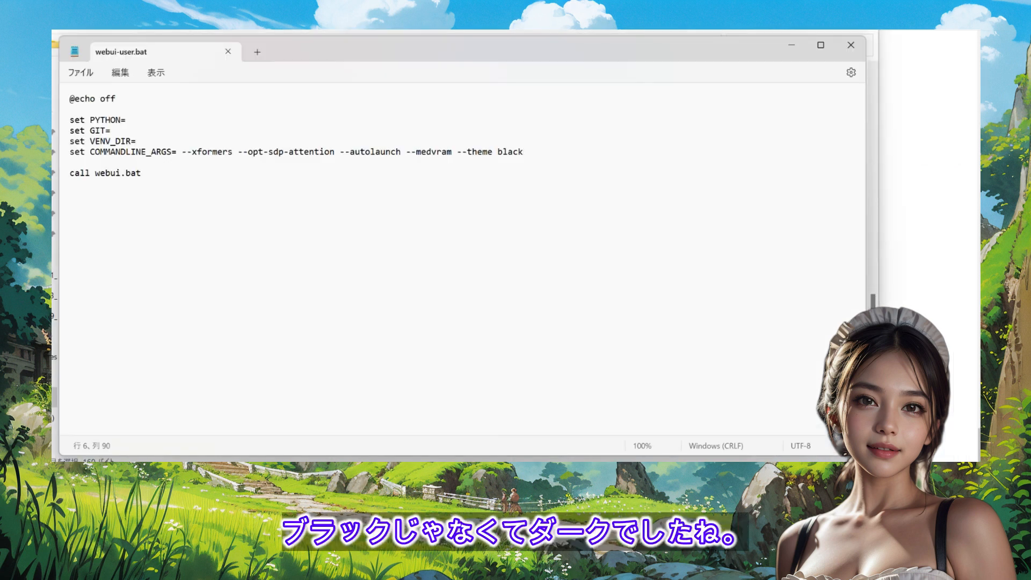
Change the --theme argument in webui-user.bat to dark, save the file and close Notepad
key("BackSpace")
key("BackSpace")
key("BackSpace")
key("BackSpace")
key("BackSpace")
type("dark")
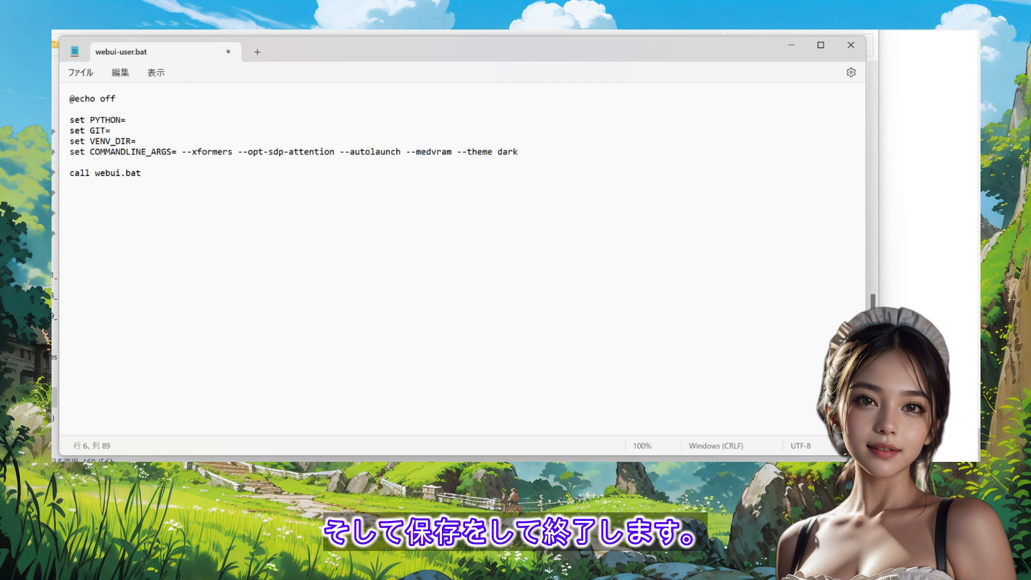
left_click(80, 72)
left_click(107, 179)
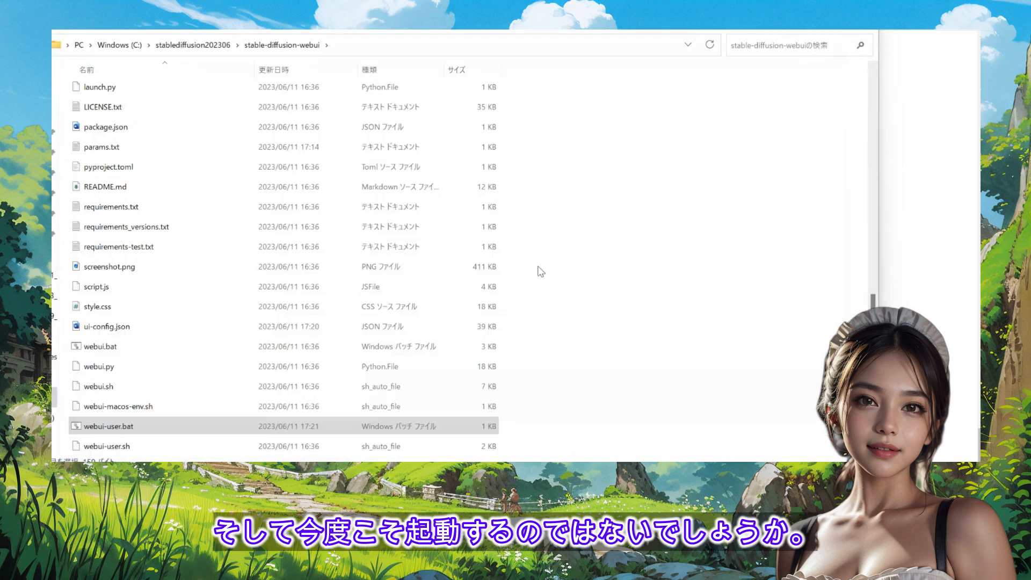
Relaunch webui-user.bat and test the web UI by generating an image from the prompt "1girl" and viewing it enlarged
double_click(108, 426)
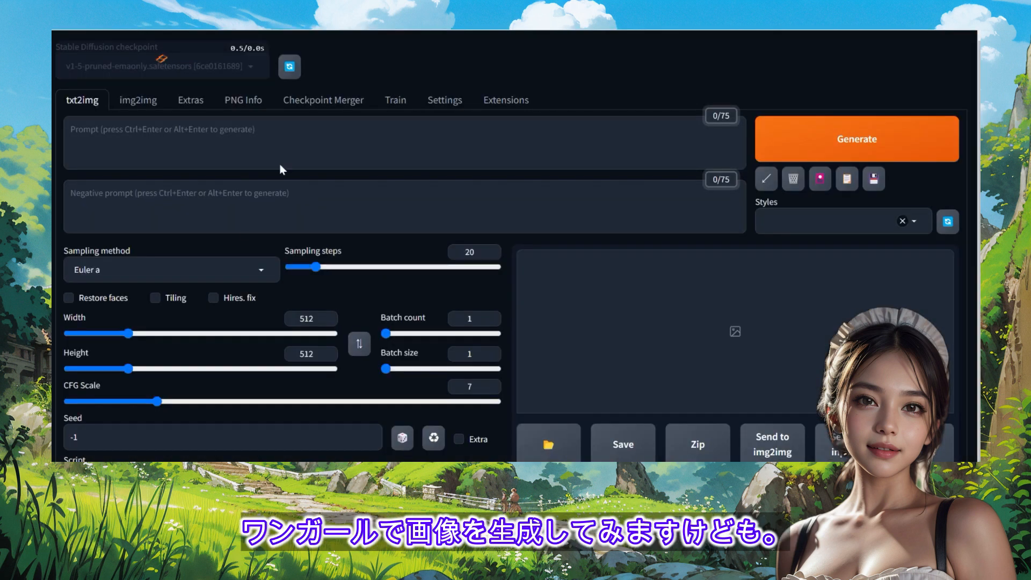
left_click(72, 129)
type("1girl")
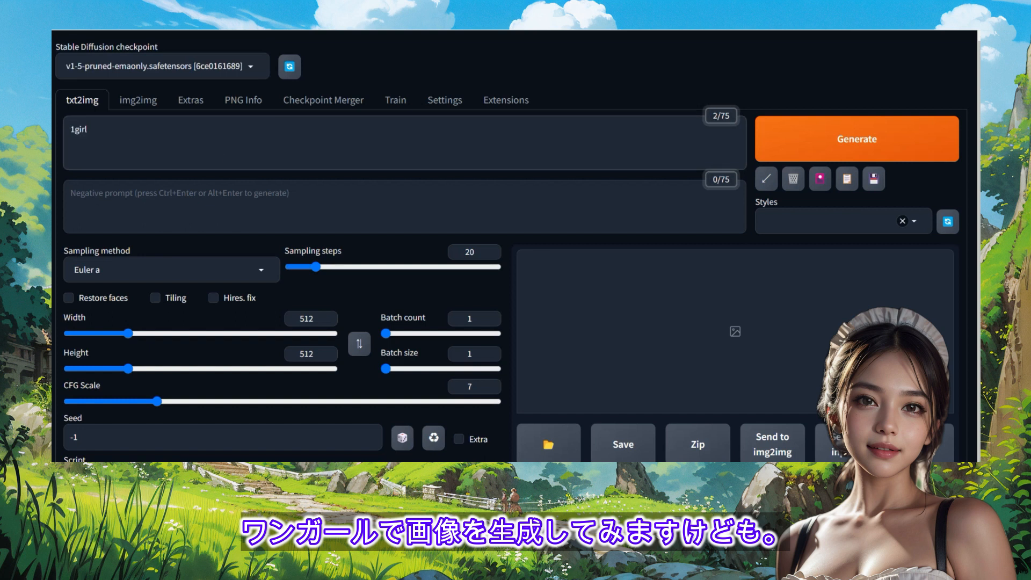
left_click(857, 139)
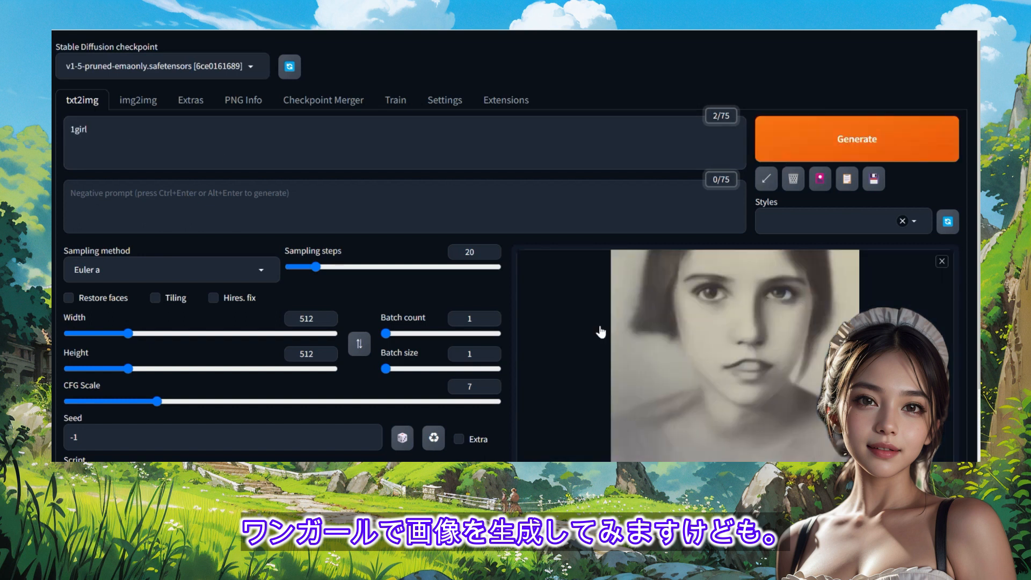
left_click(668, 340)
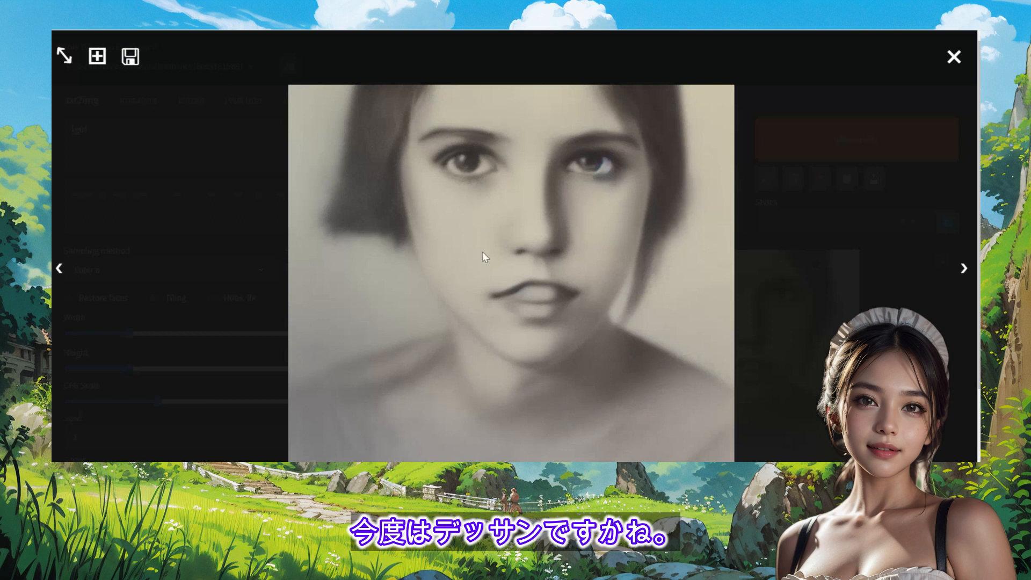
left_click(955, 58)
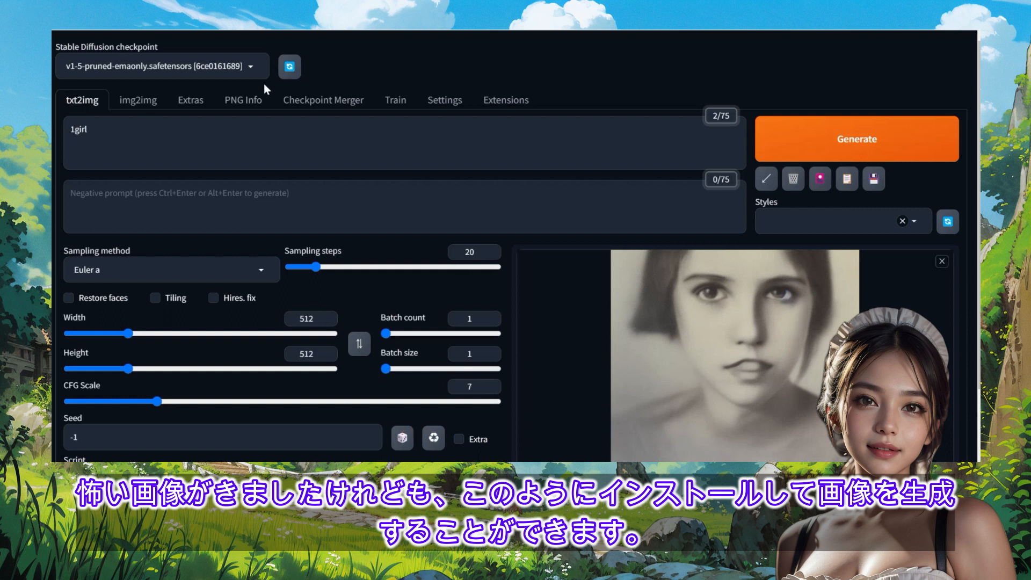
Look at the list of available Stable Diffusion checkpoints and the negative prompt field
left_click(251, 66)
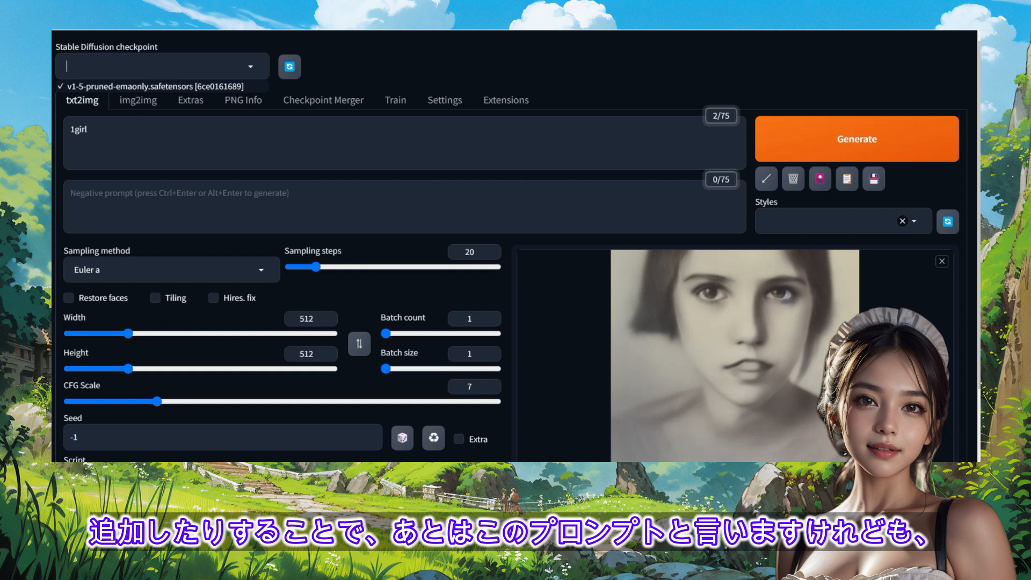
left_click(108, 86)
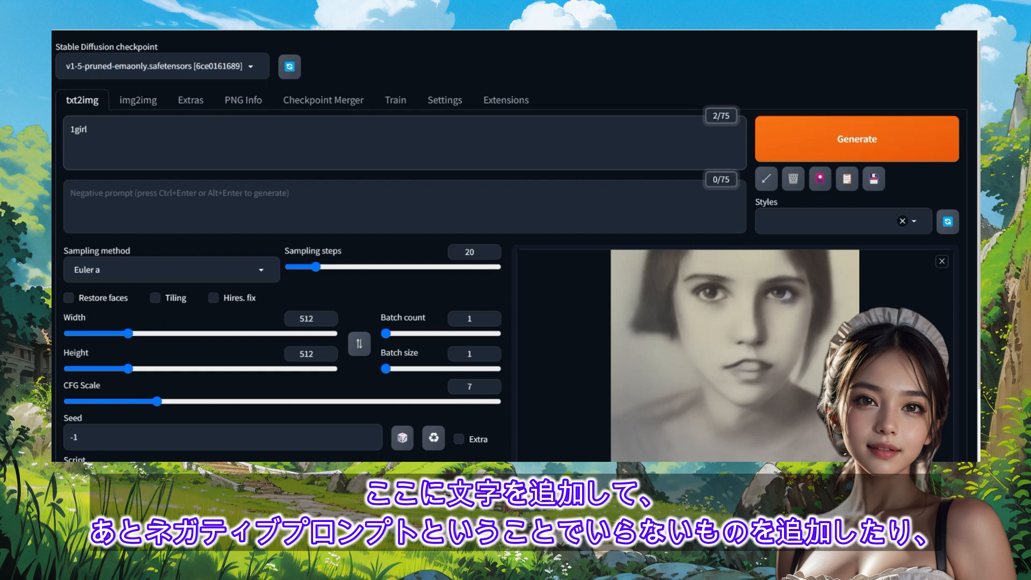
left_click(173, 209)
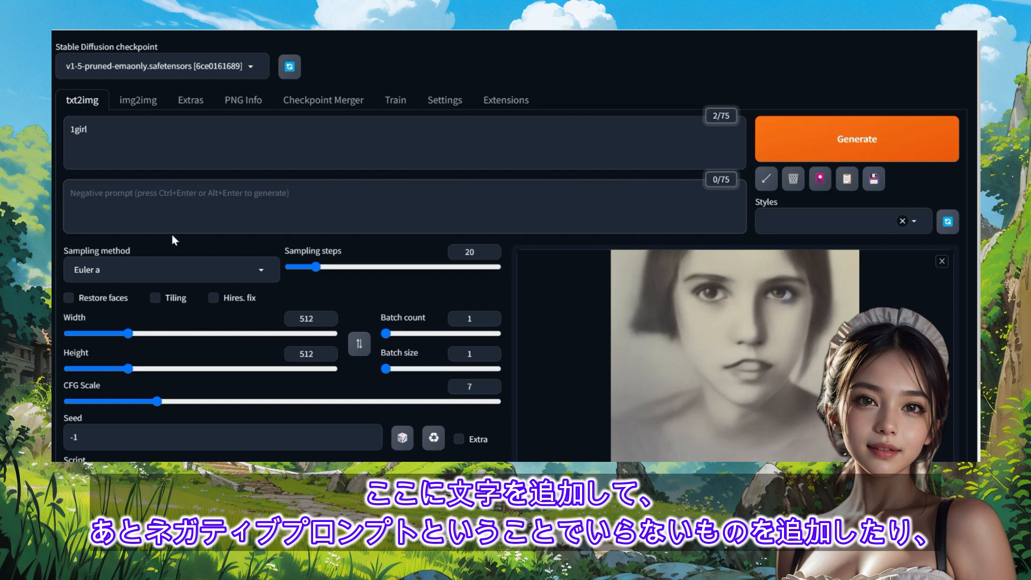